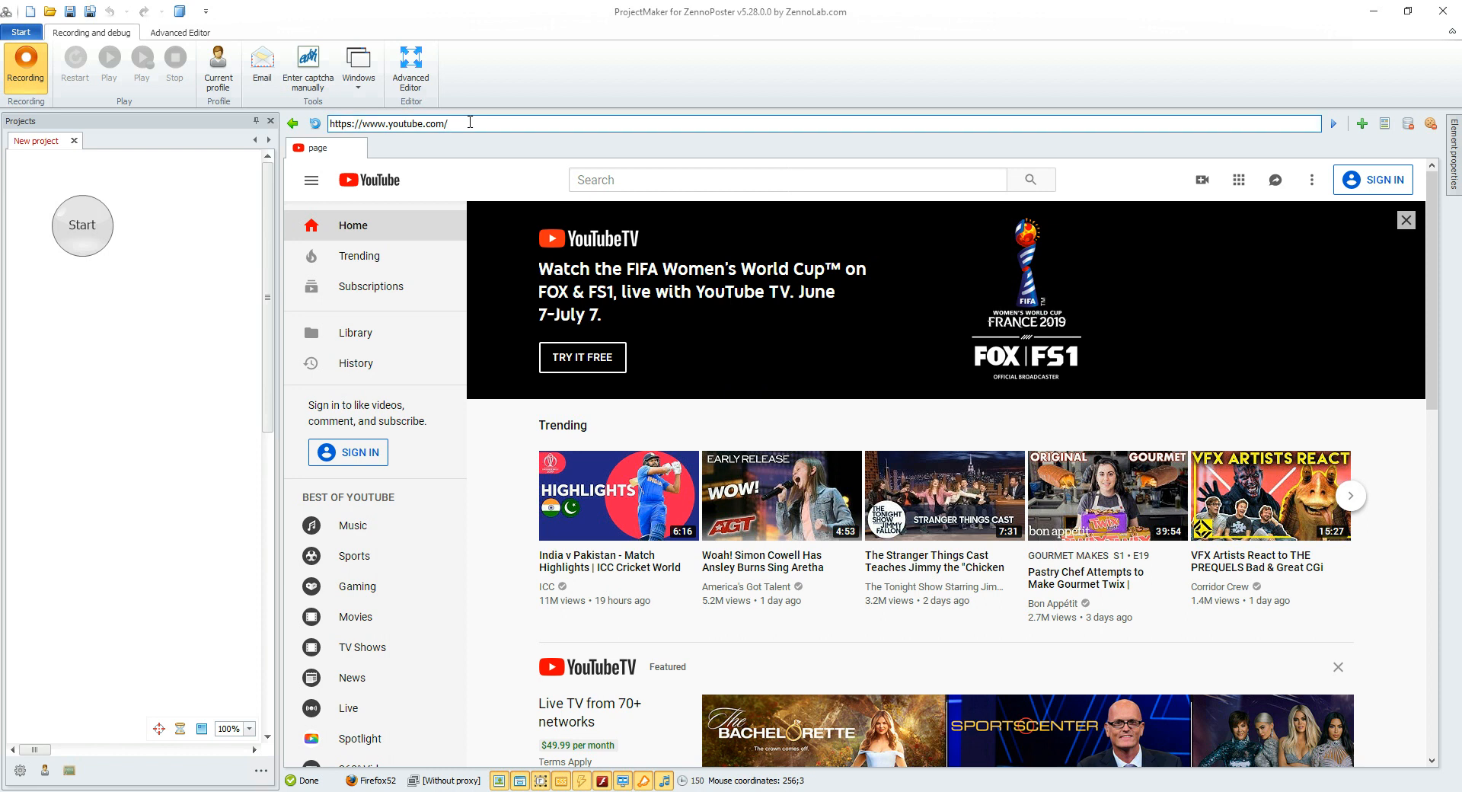
pyautogui.press('Return')
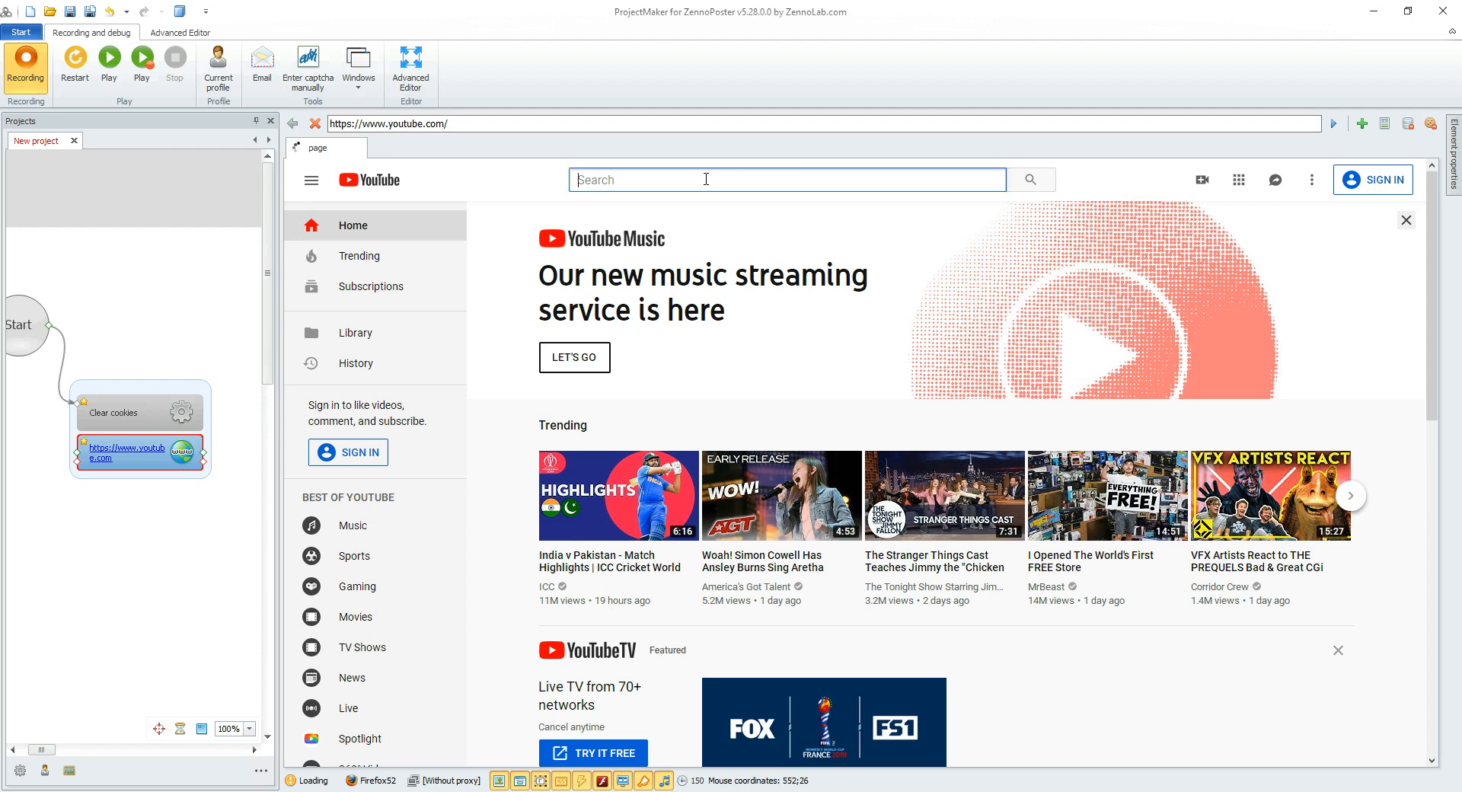
pyautogui.write('zenn')
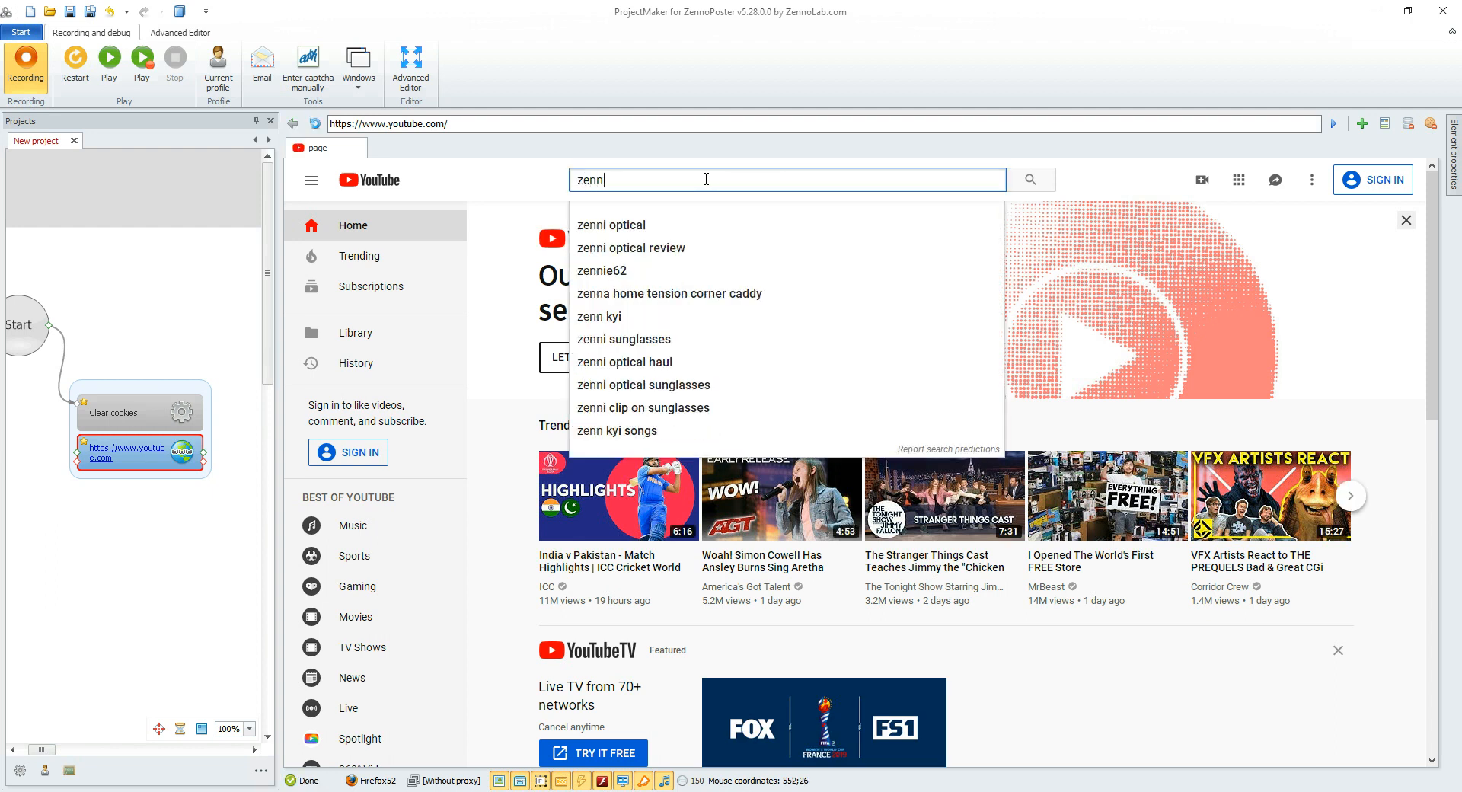
pyautogui.write('oposter tut')
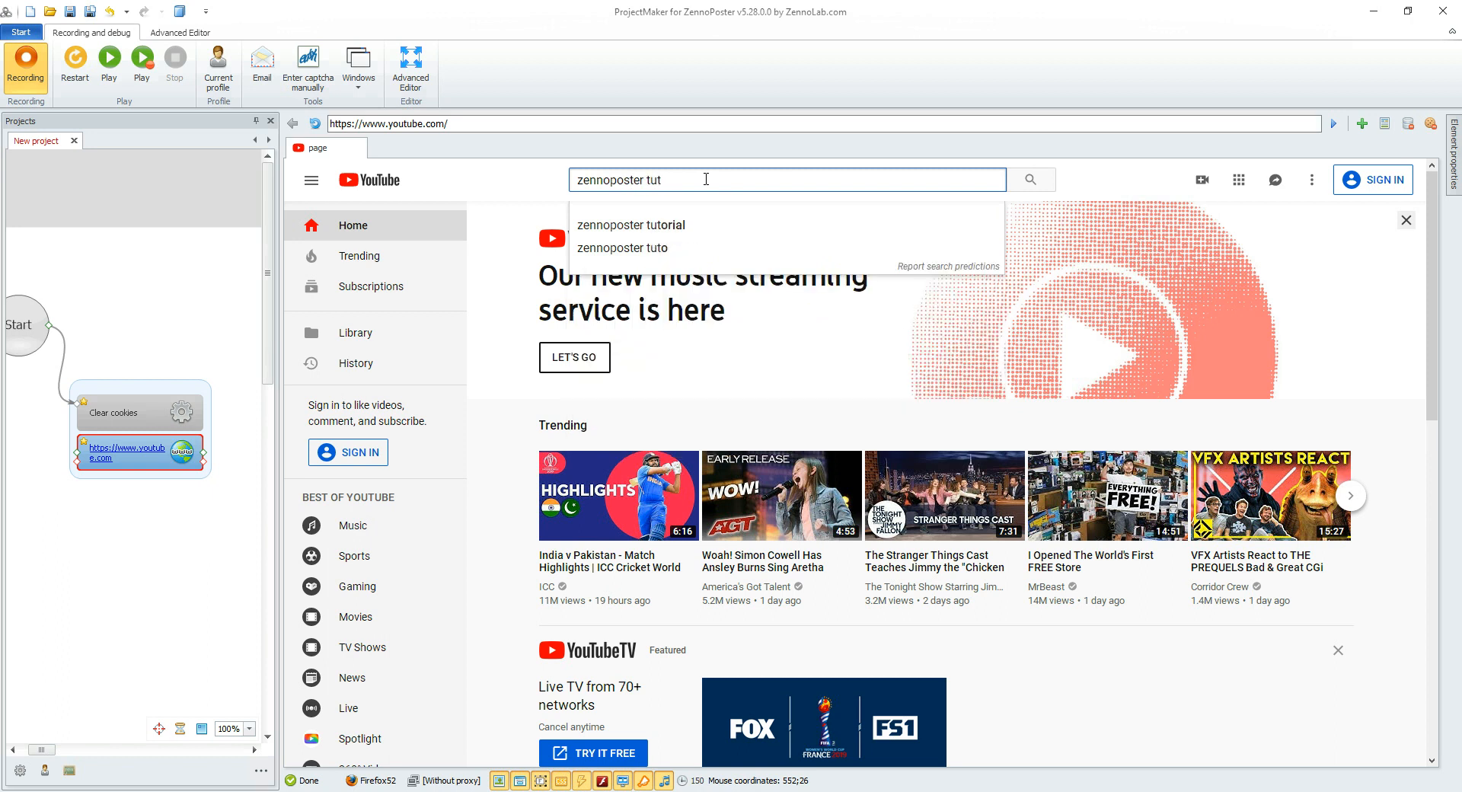
pyautogui.write('oriel')
pyautogui.press('Return')
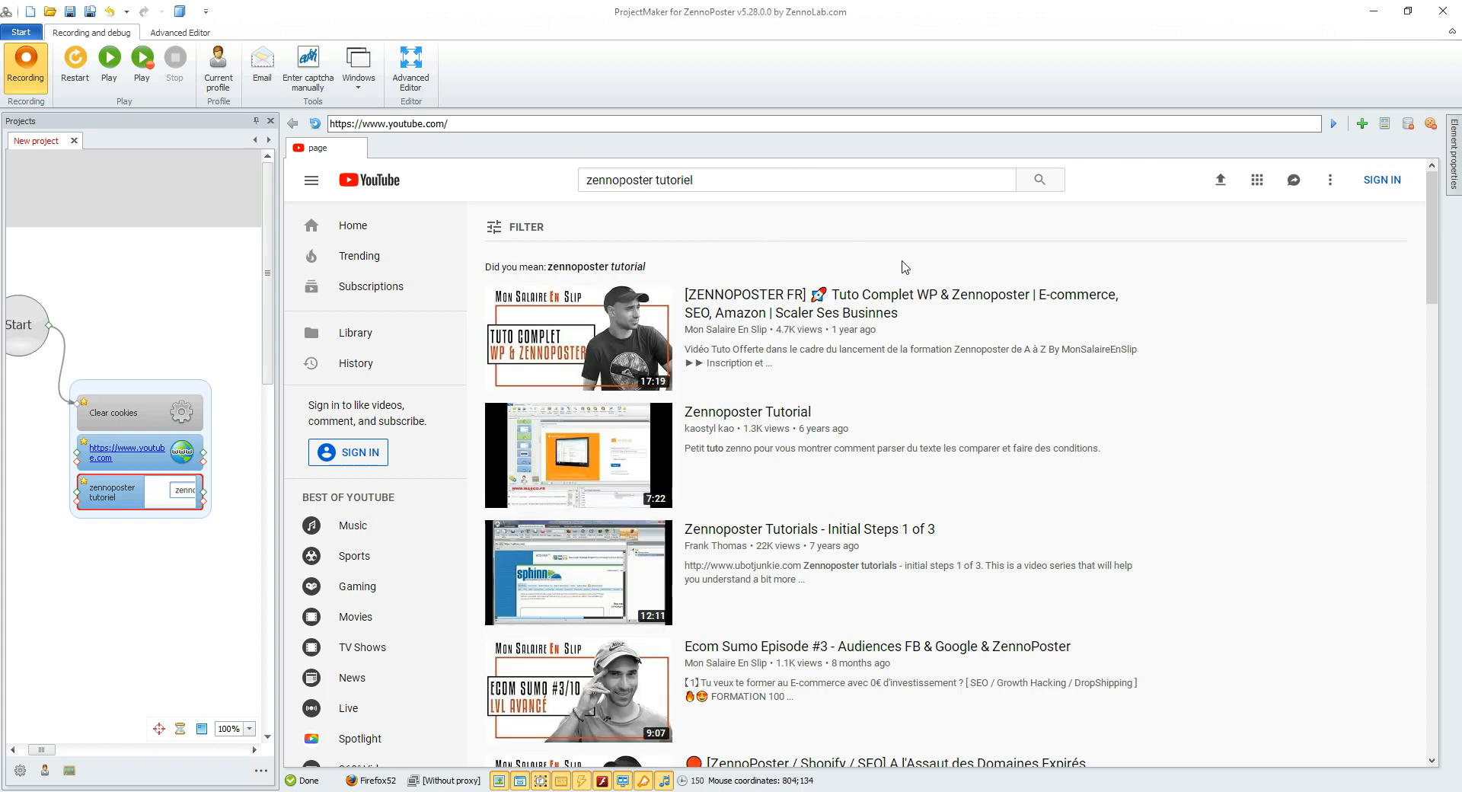
# Step: Filter the YouTube search results to videos uploaded this month
pyautogui.scroll(-5, 1016, 333)
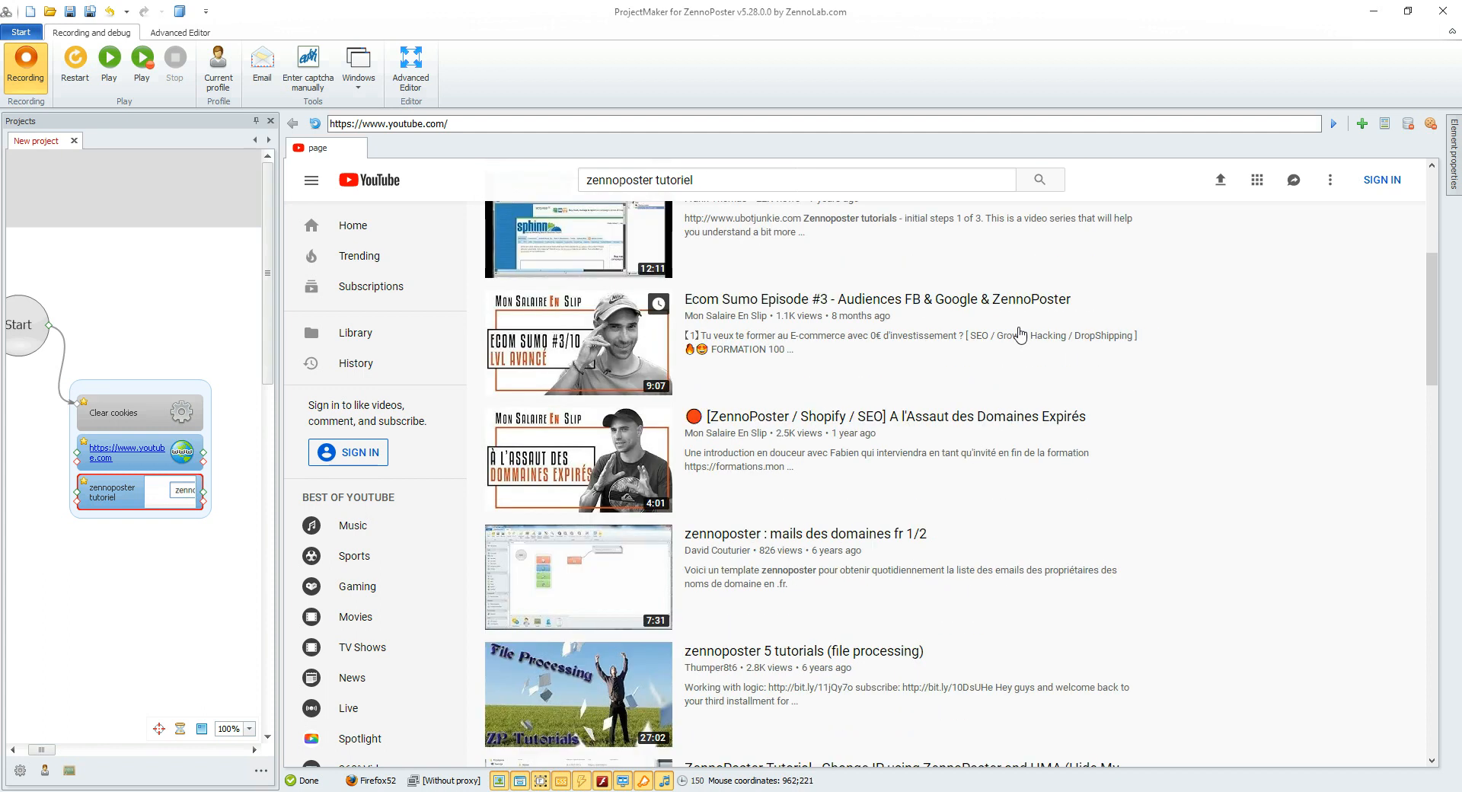
pyautogui.scroll(5, 982, 331)
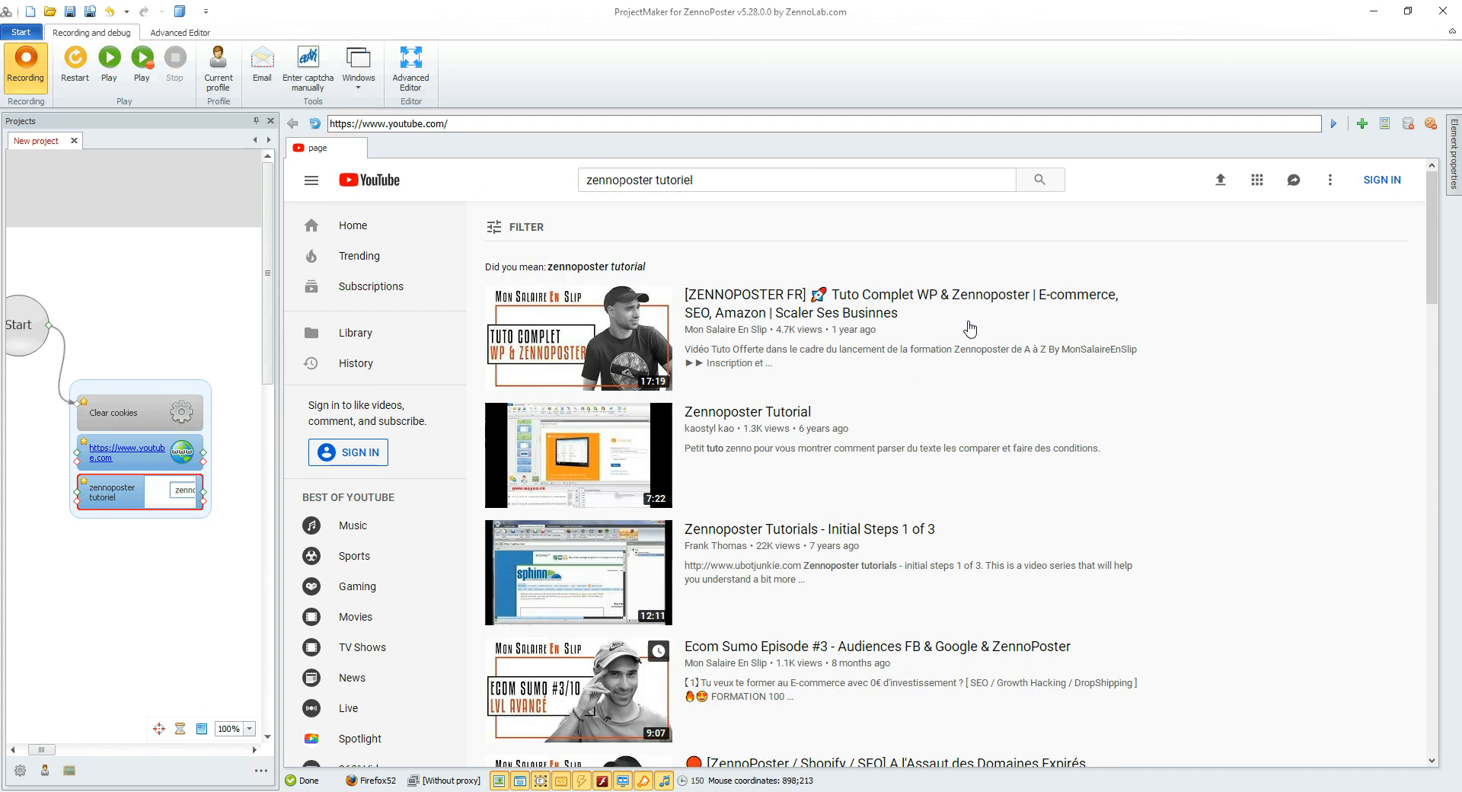
pyautogui.click(525, 227)
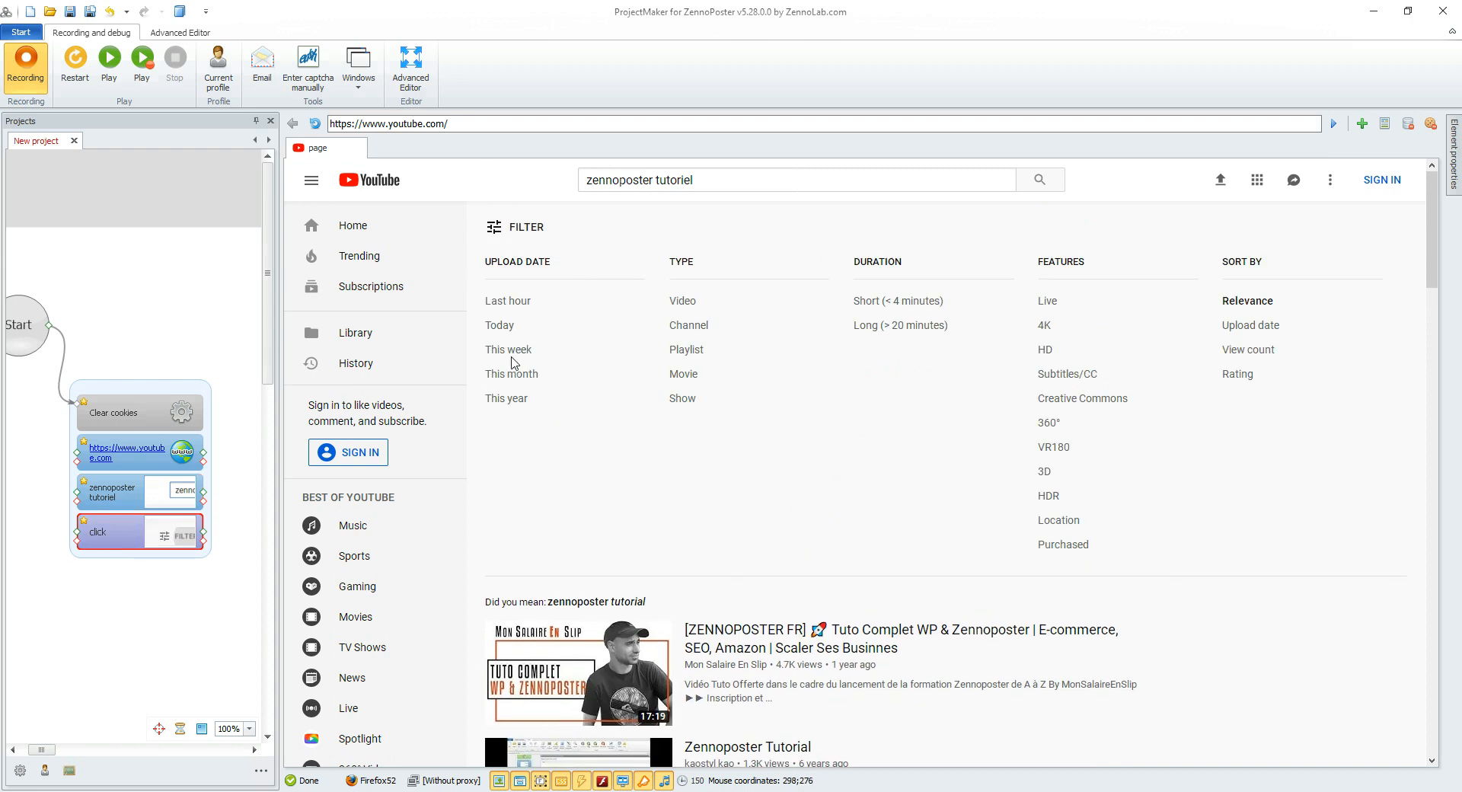
pyautogui.click(517, 385)
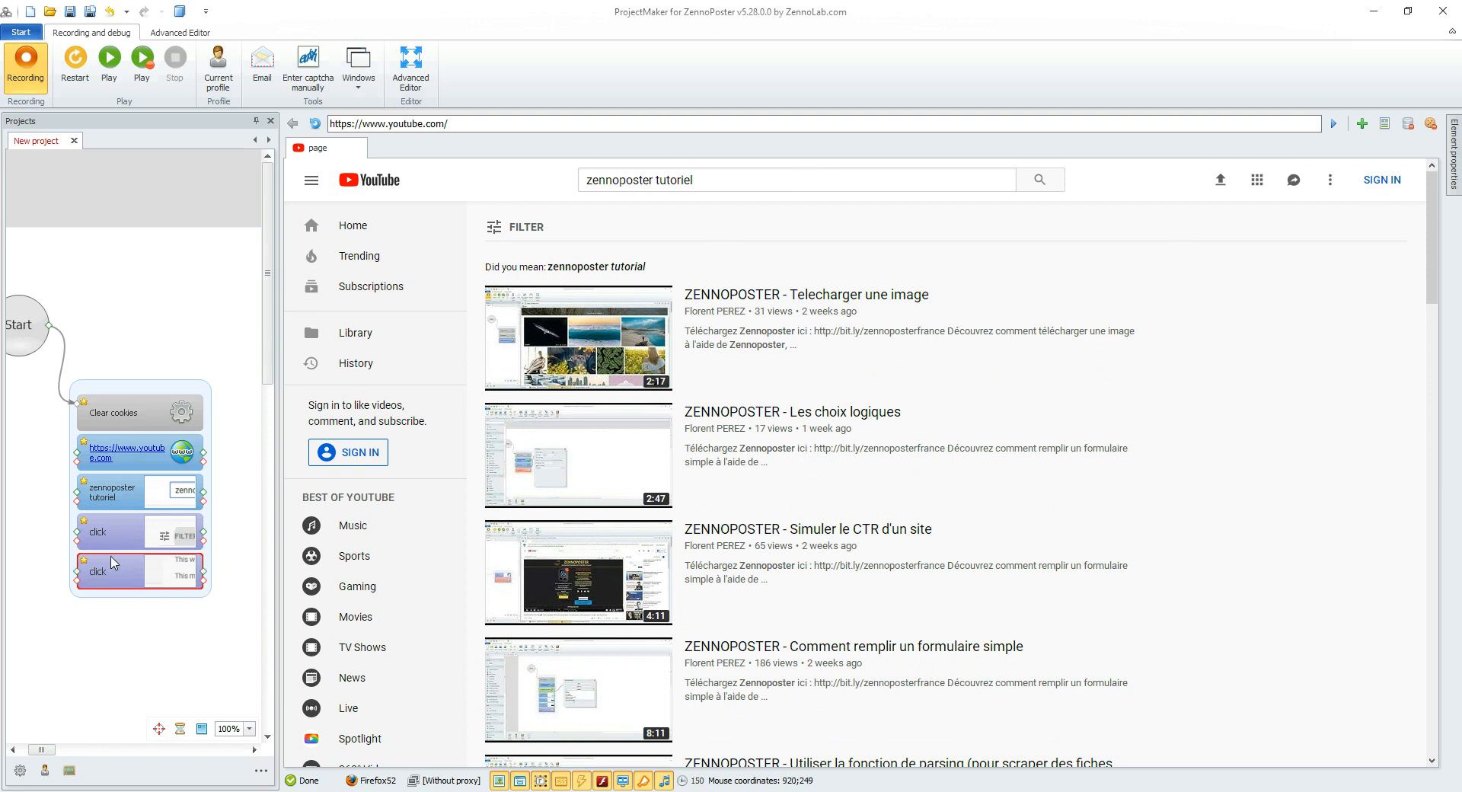
# Step: Open the video "ZENNOPOSTER - Telecharger une image" from the filtered results
pyautogui.scroll(-2, 1217, 426)
pyautogui.scroll(2, 1217, 432)
pyautogui.click(858, 299)
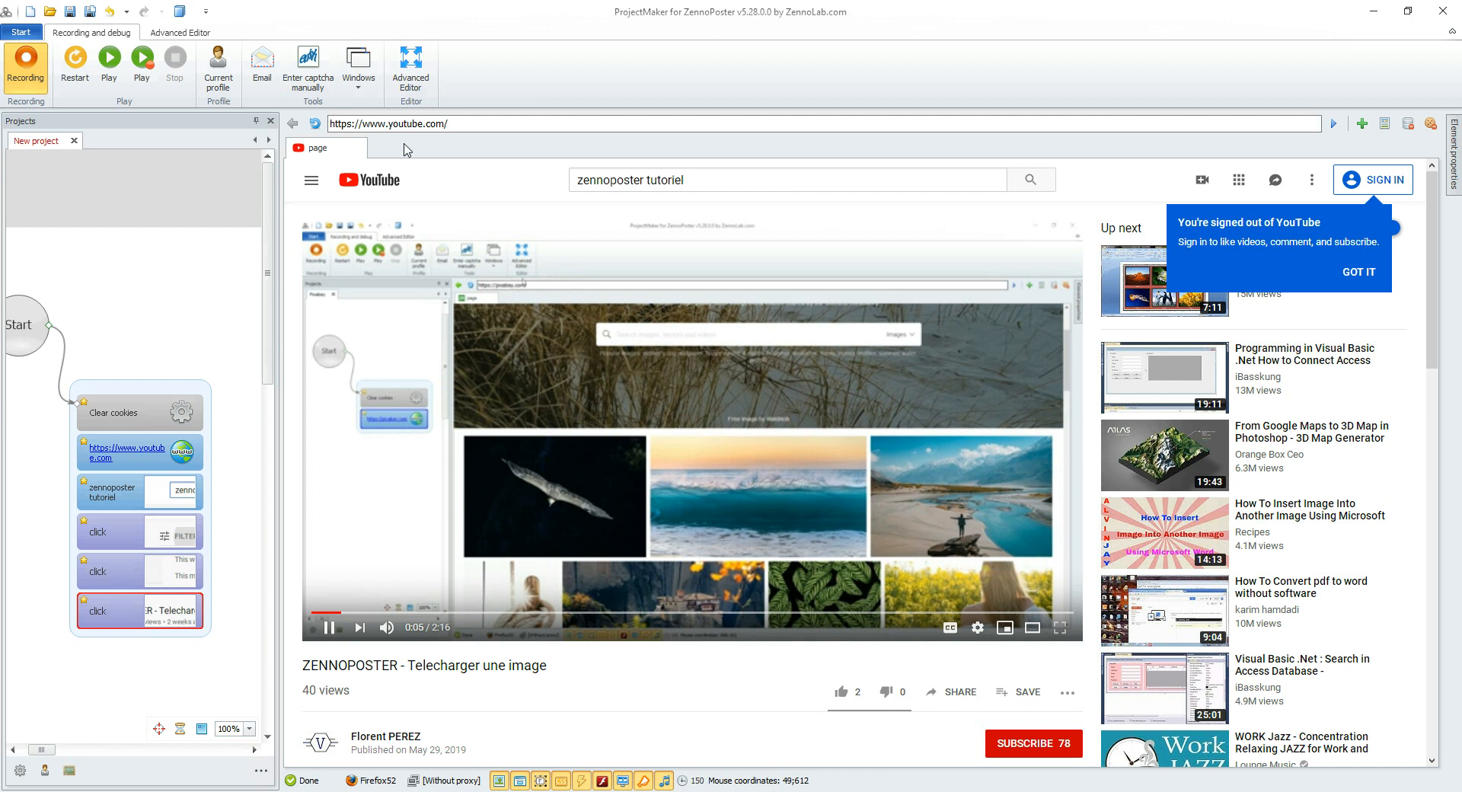
# Step: In the advanced editor, add a Pause action directly below the last recorded click action
pyautogui.click(411, 65)
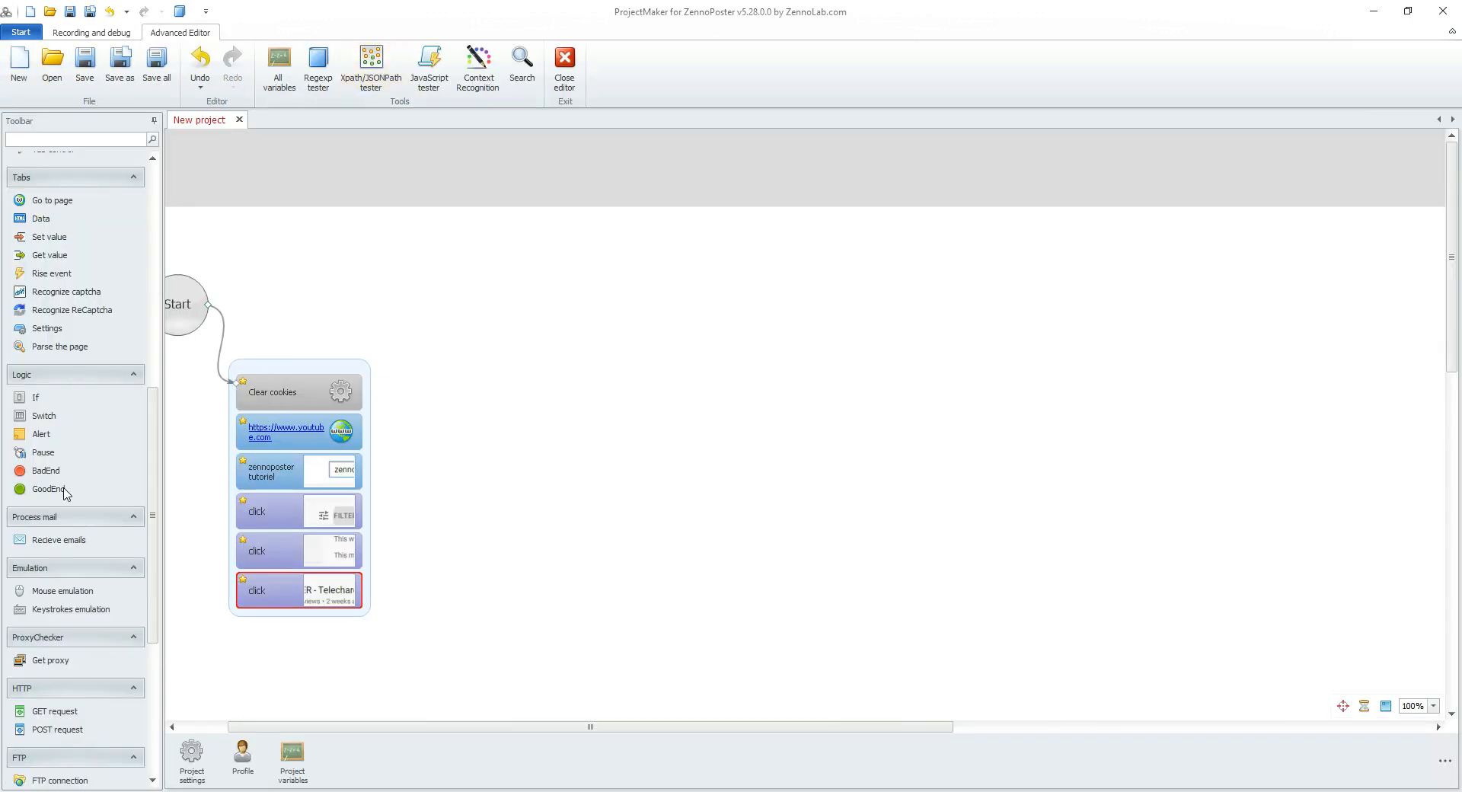
pyautogui.scroll(-5, 67, 510)
pyautogui.scroll(7, 67, 526)
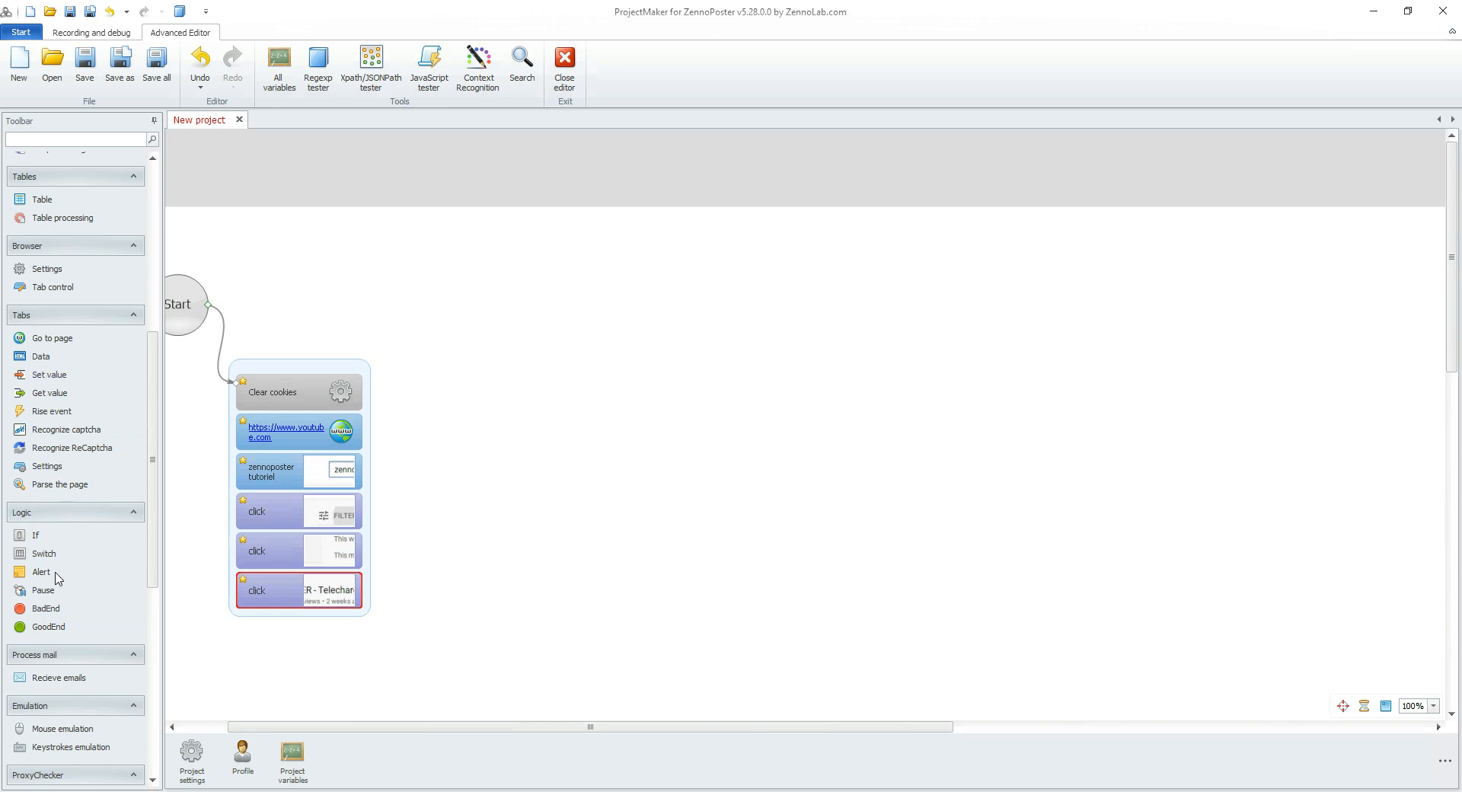
pyautogui.moveTo(54, 590); pyautogui.dragTo(308, 637)
pyautogui.click(308, 636)
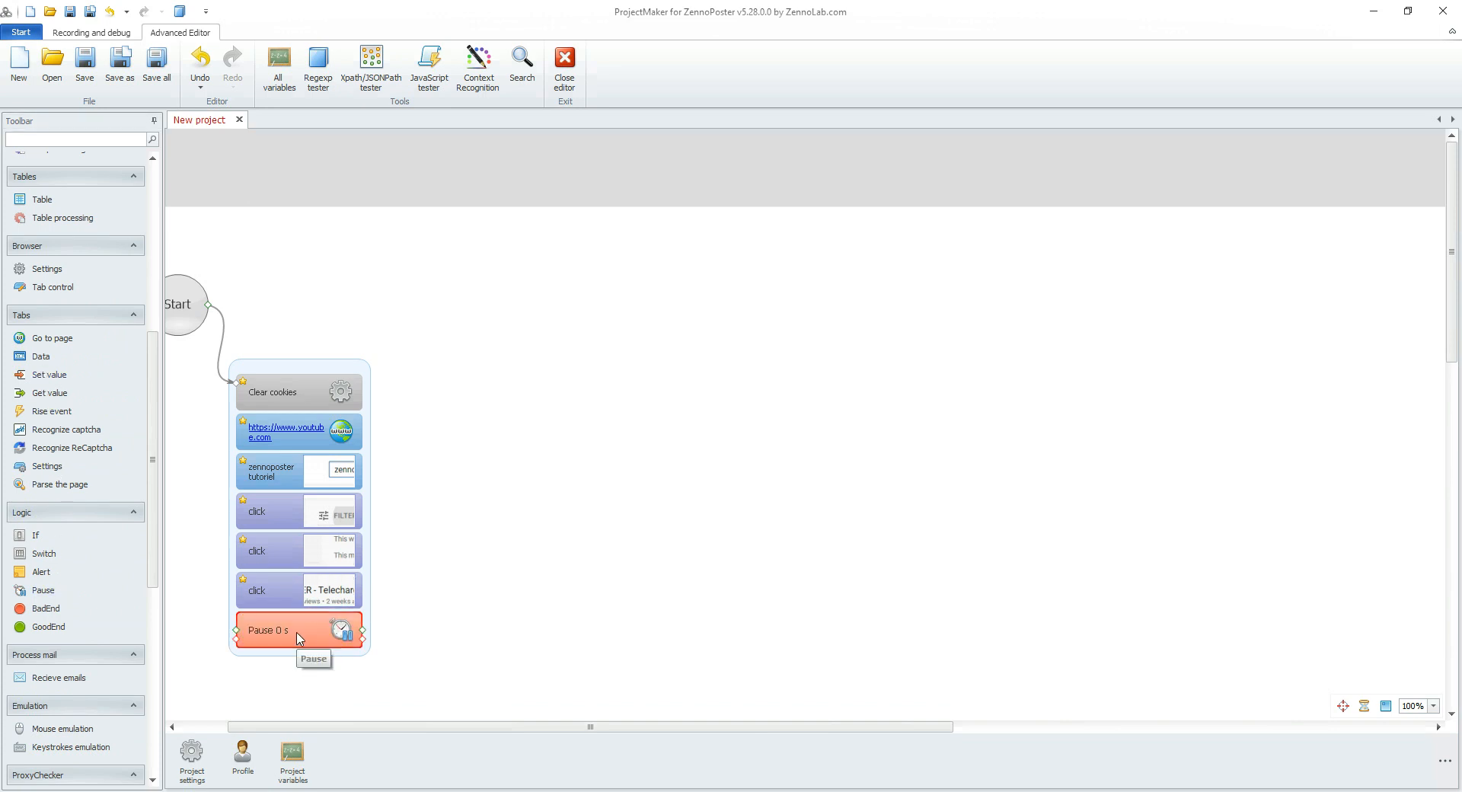
pyautogui.scroll(-2, 491, 574)
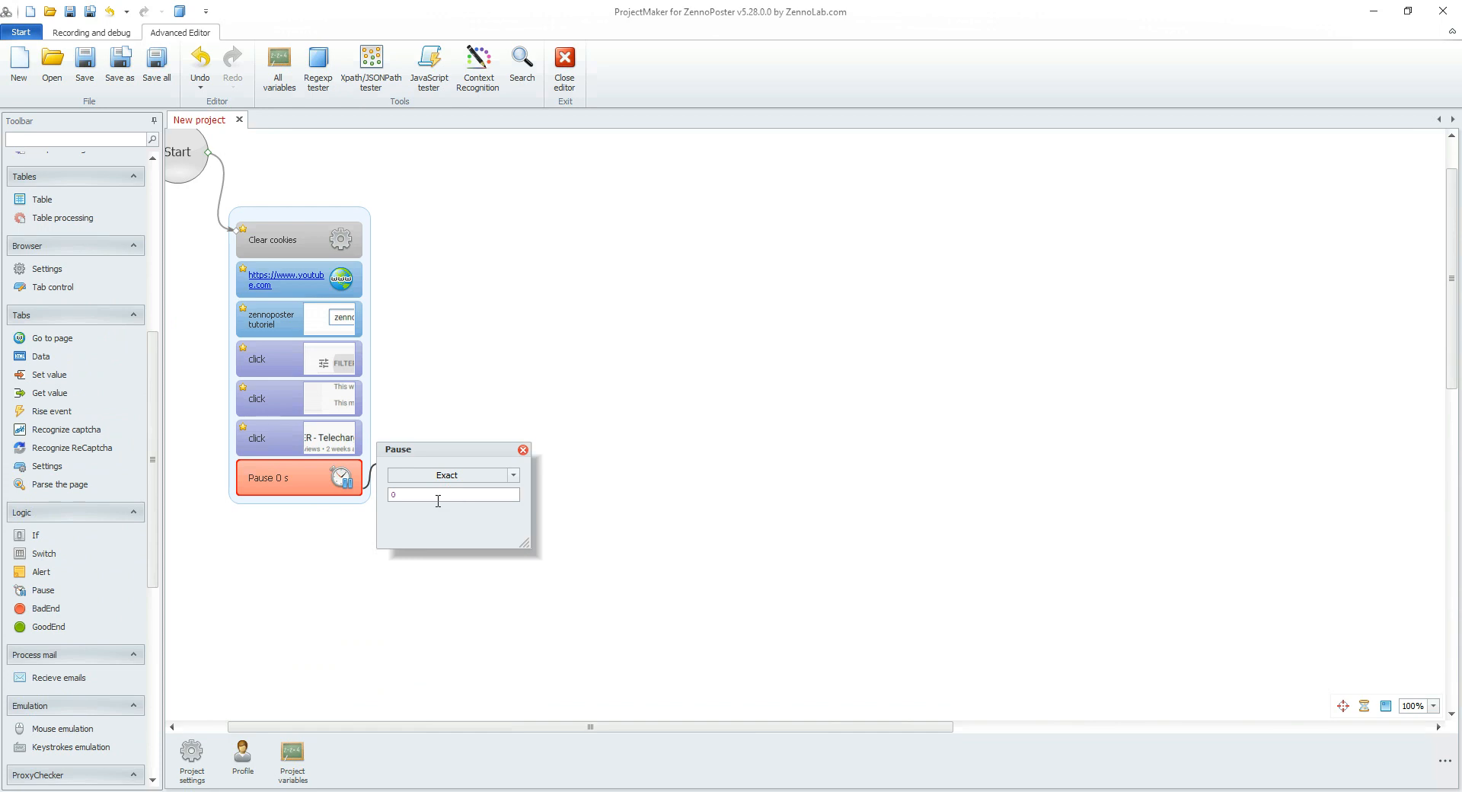
# Step: Set the Pause action to an Interval from 120 to 200 seconds and close its properties
pyautogui.click(513, 475)
pyautogui.click(476, 501)
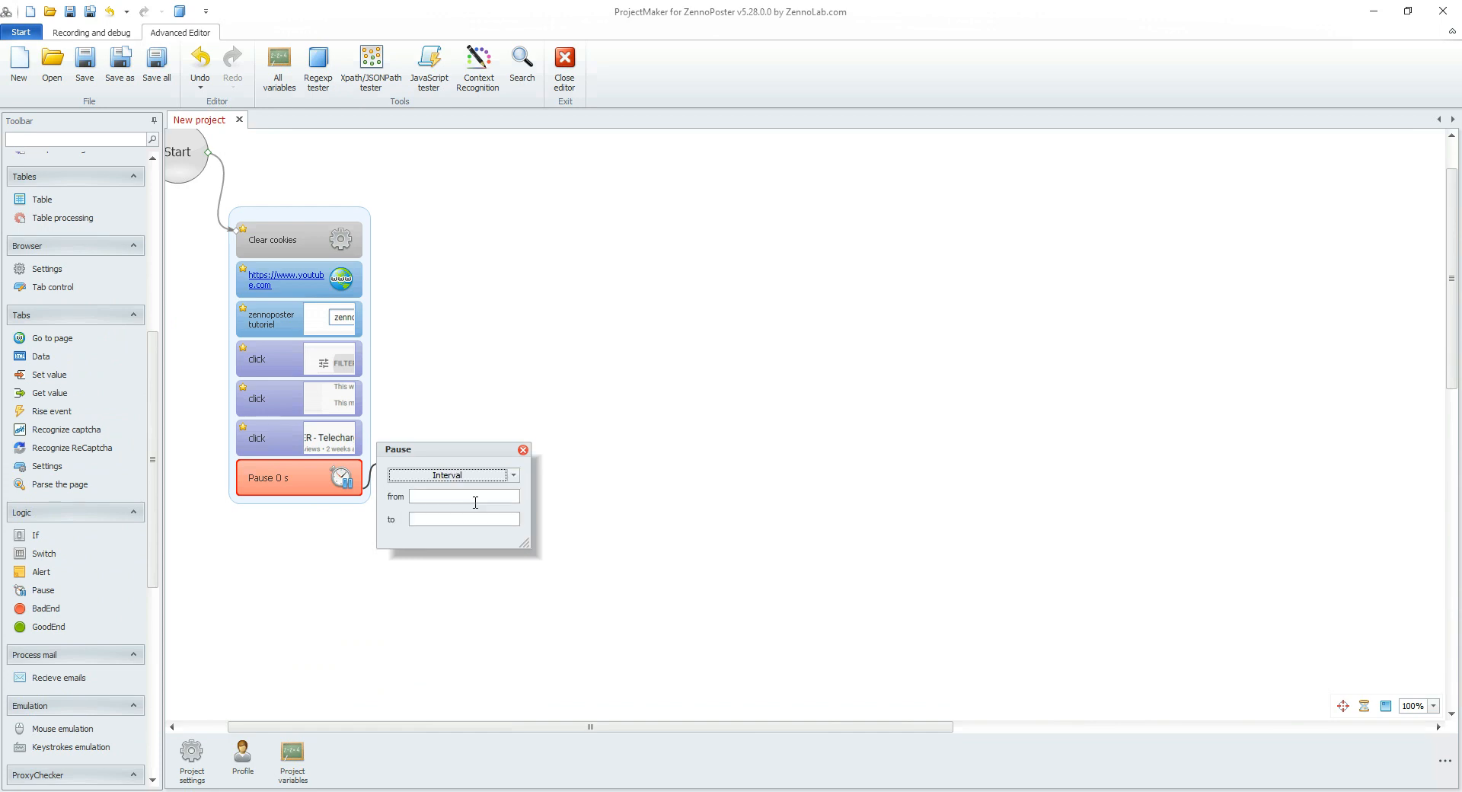
pyautogui.click(473, 502)
pyautogui.click(103, 34)
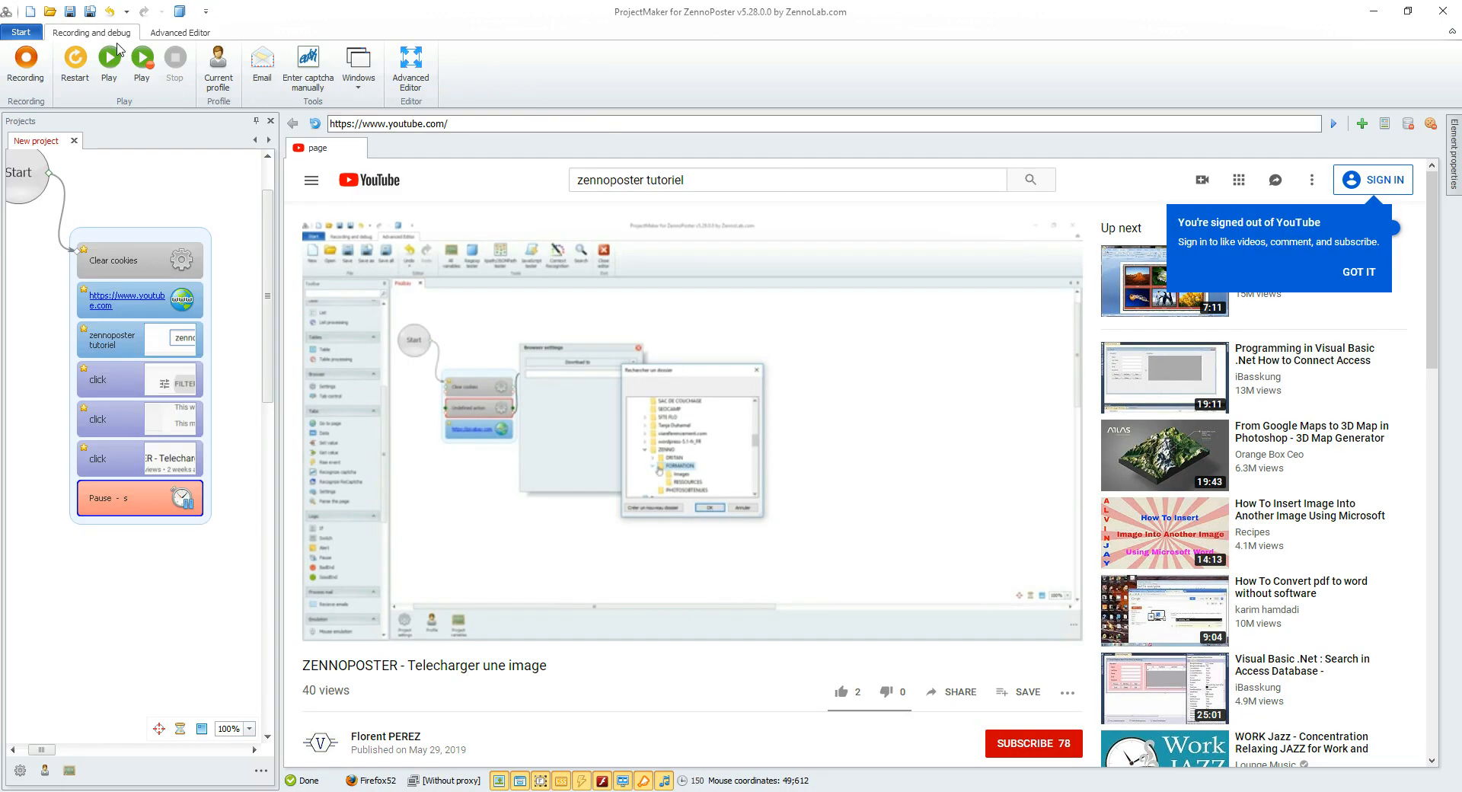
pyautogui.click(181, 33)
pyautogui.click(450, 497)
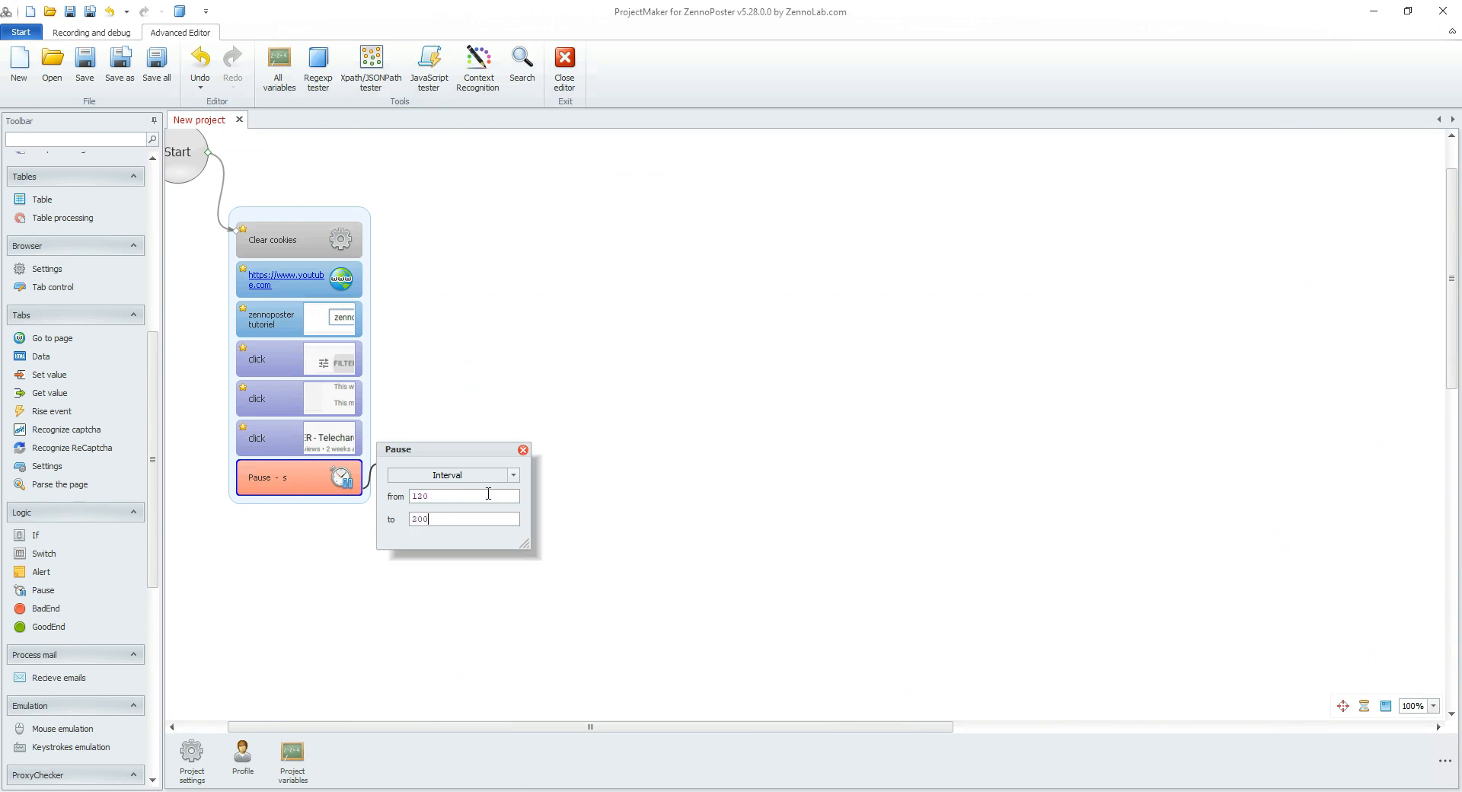
pyautogui.click(523, 451)
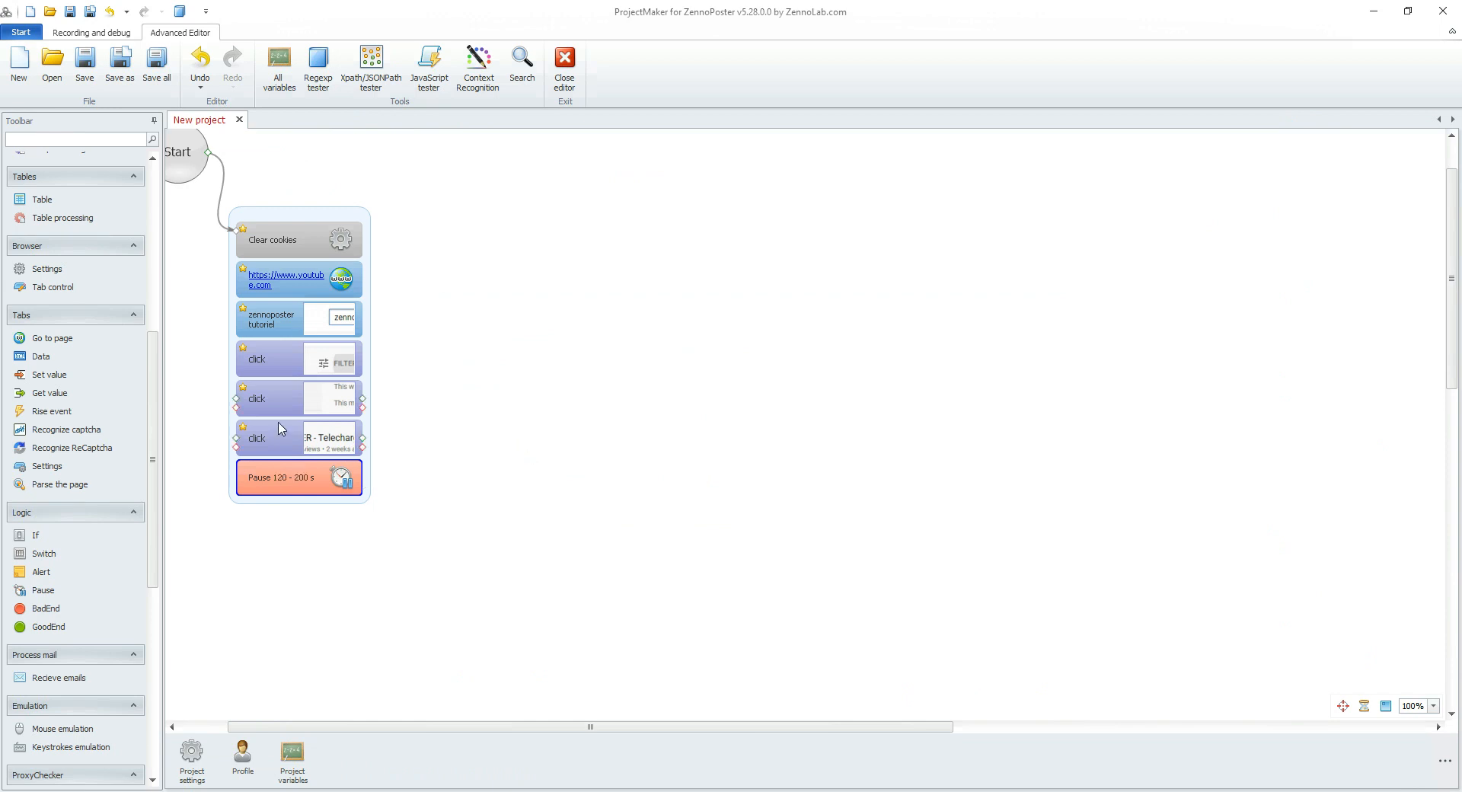
# Step: Save the project in the FORMATION folder under the file name Youtube
pyautogui.click(131, 68)
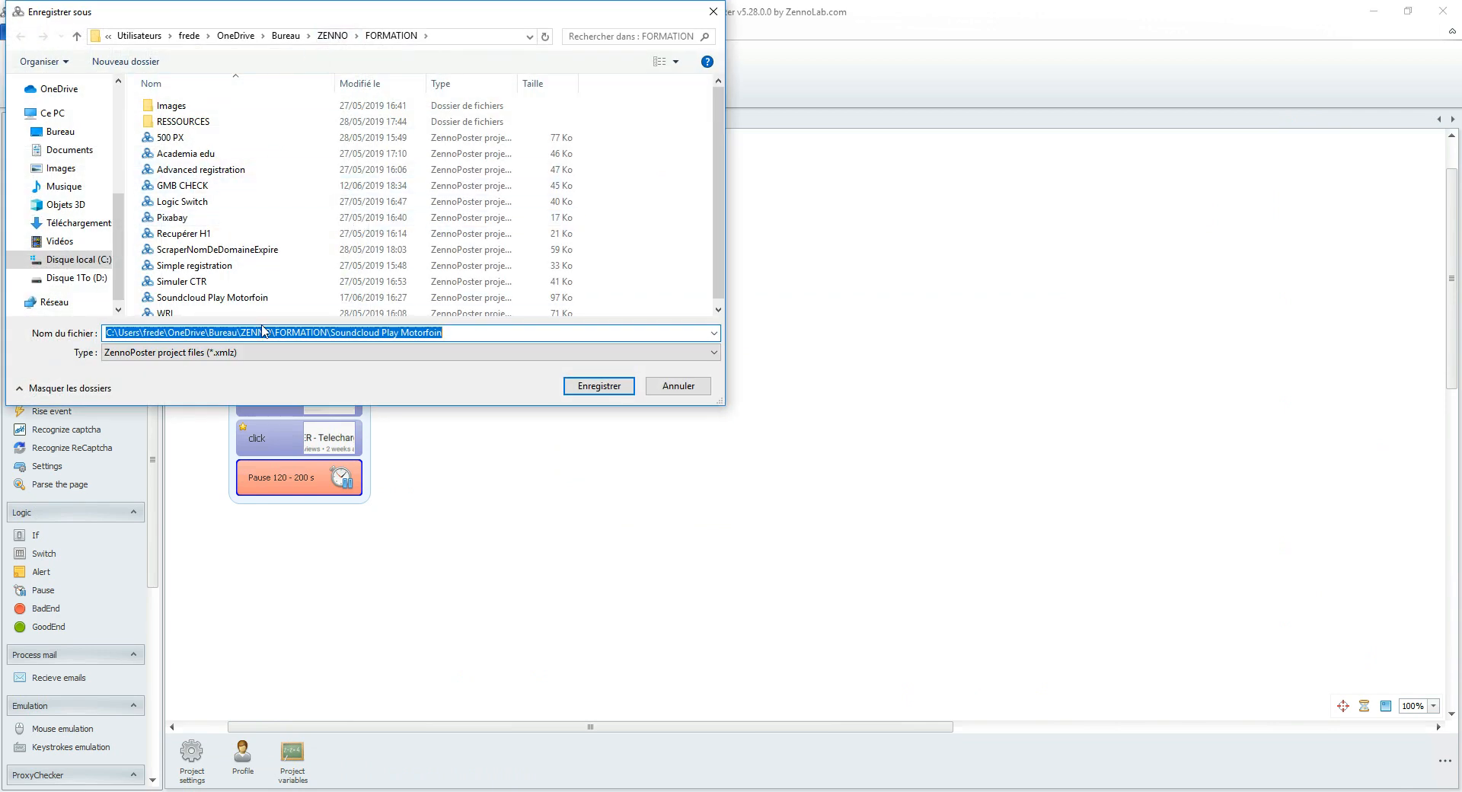
pyautogui.press('End')
pyautogui.hotkey('ctrl', 'shift', 'Left')
pyautogui.hotkey('ctrl', 'shift', 'Left')
pyautogui.hotkey('ctrl', 'shift', 'Left')
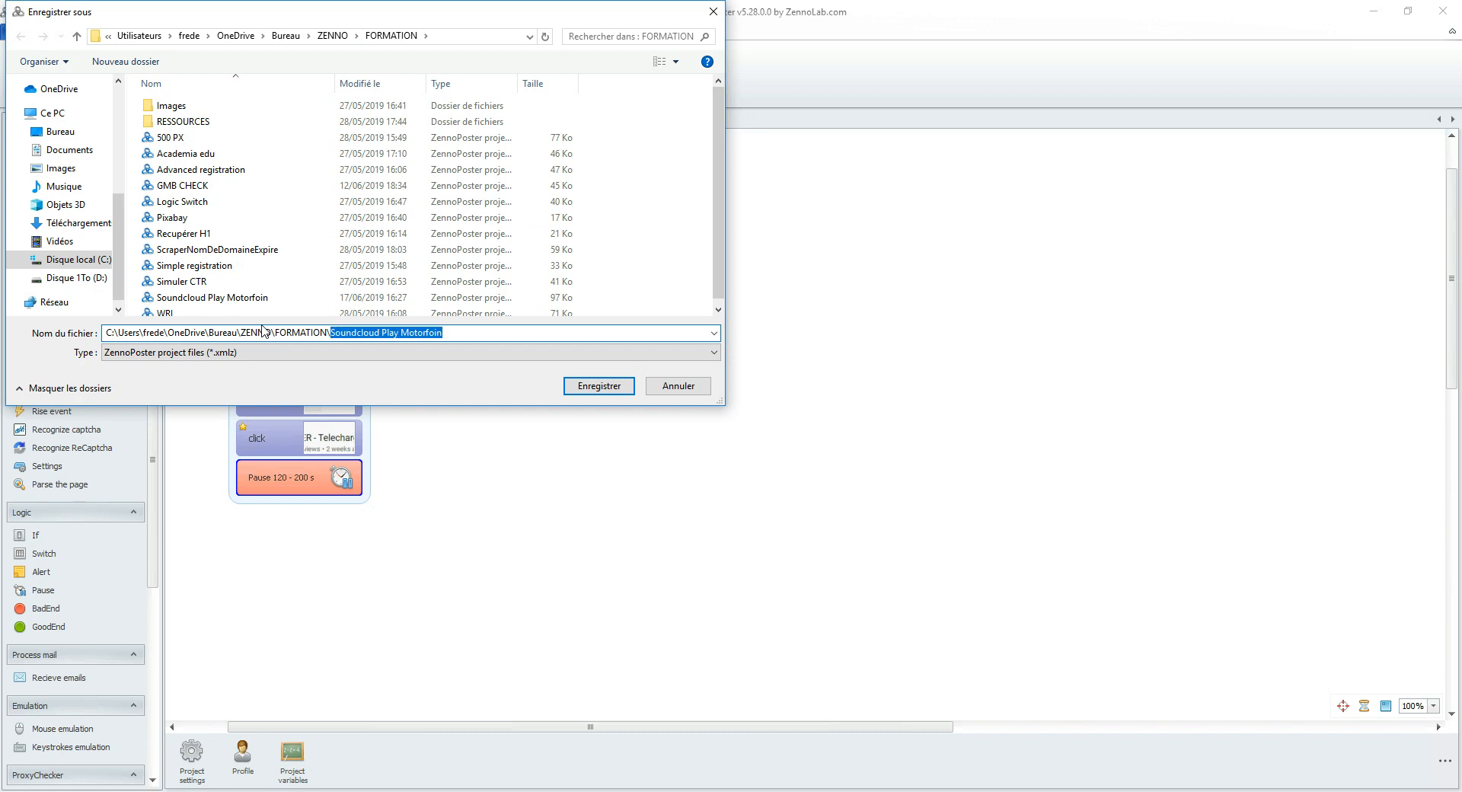
pyautogui.write('Youtube')
pyautogui.press('Return')
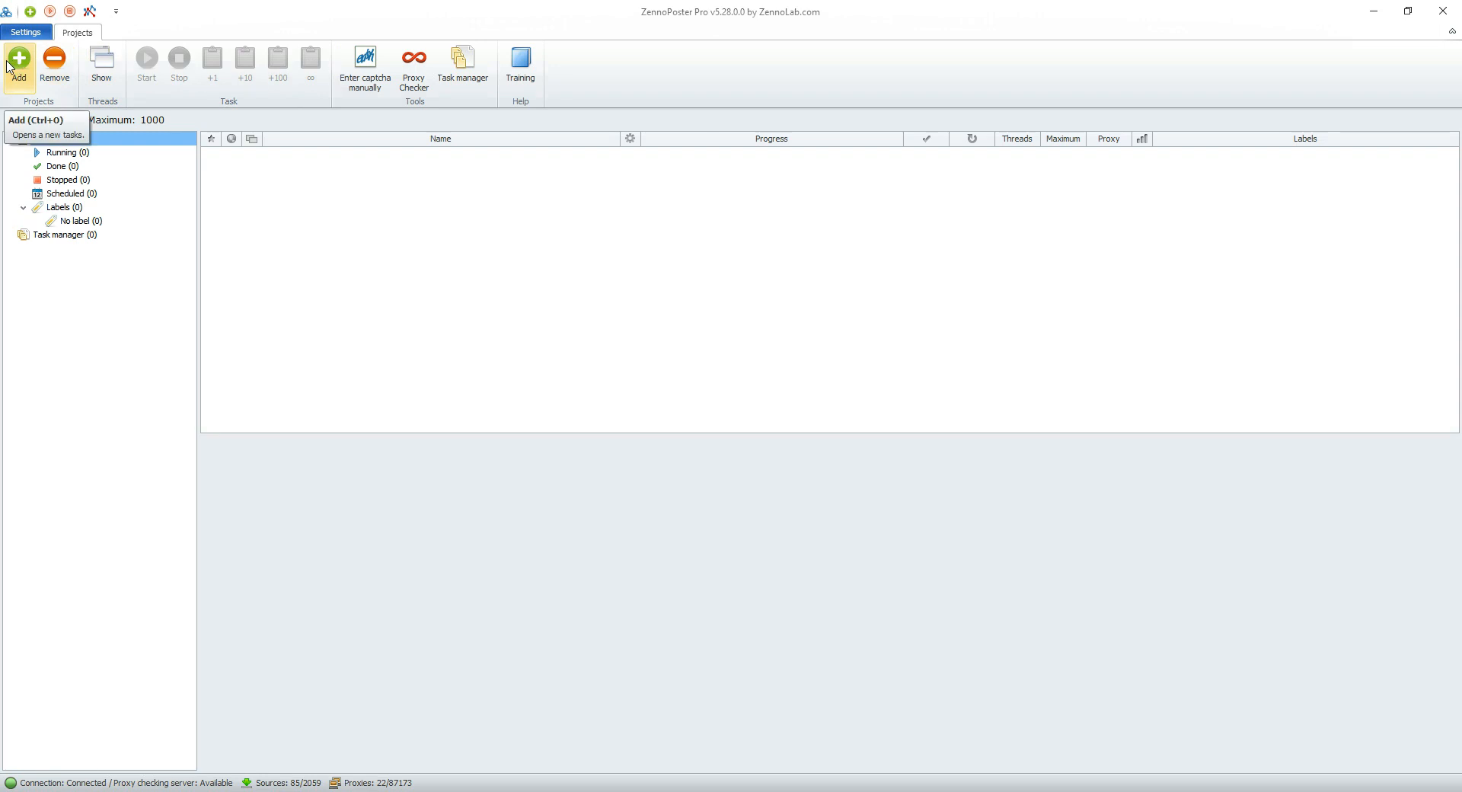
# Step: In ZennoPoster, add the Youtube project from the ZENNO\FORMATION folder on the desktop as a task
pyautogui.click(13, 67)
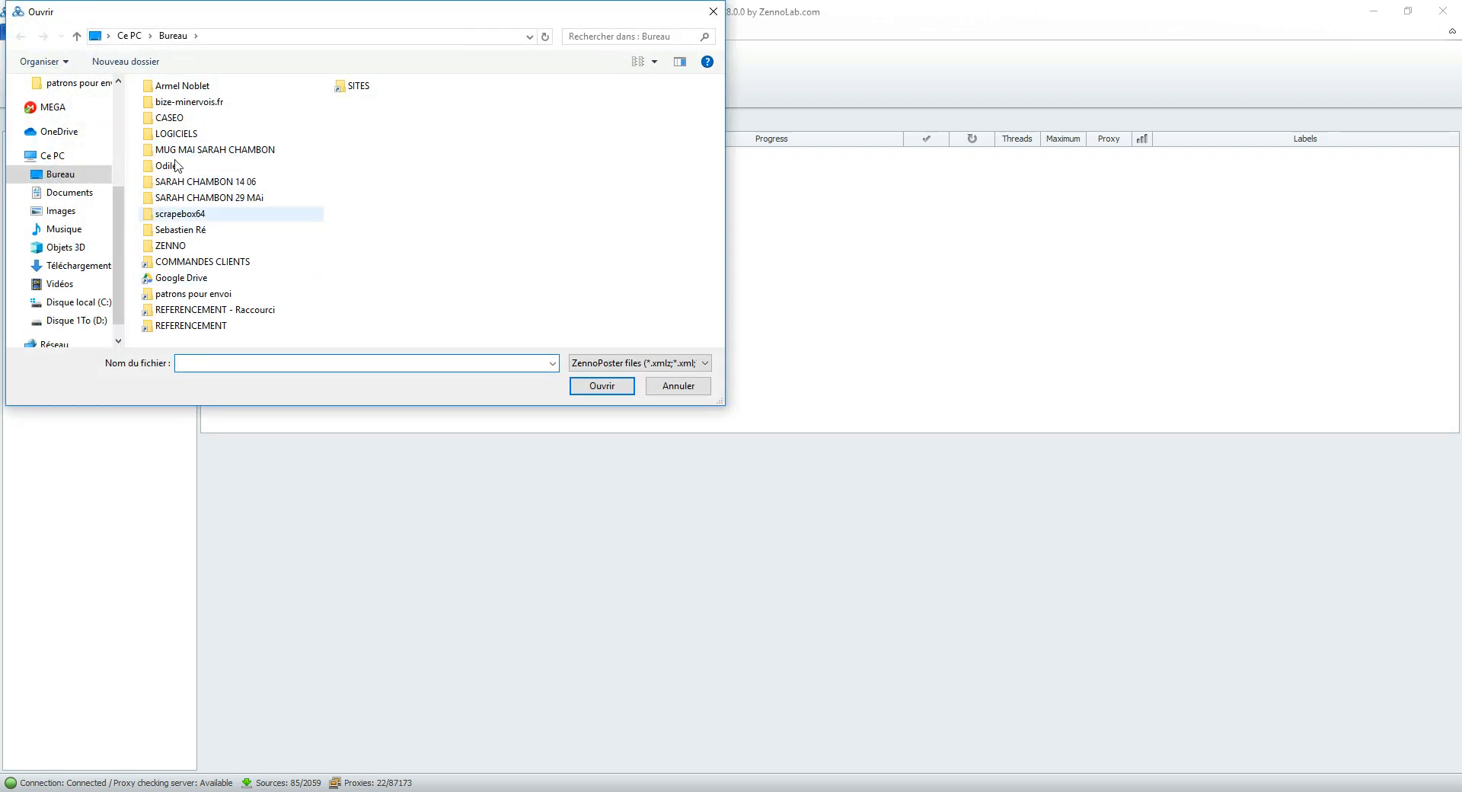
pyautogui.doubleClick(171, 245)
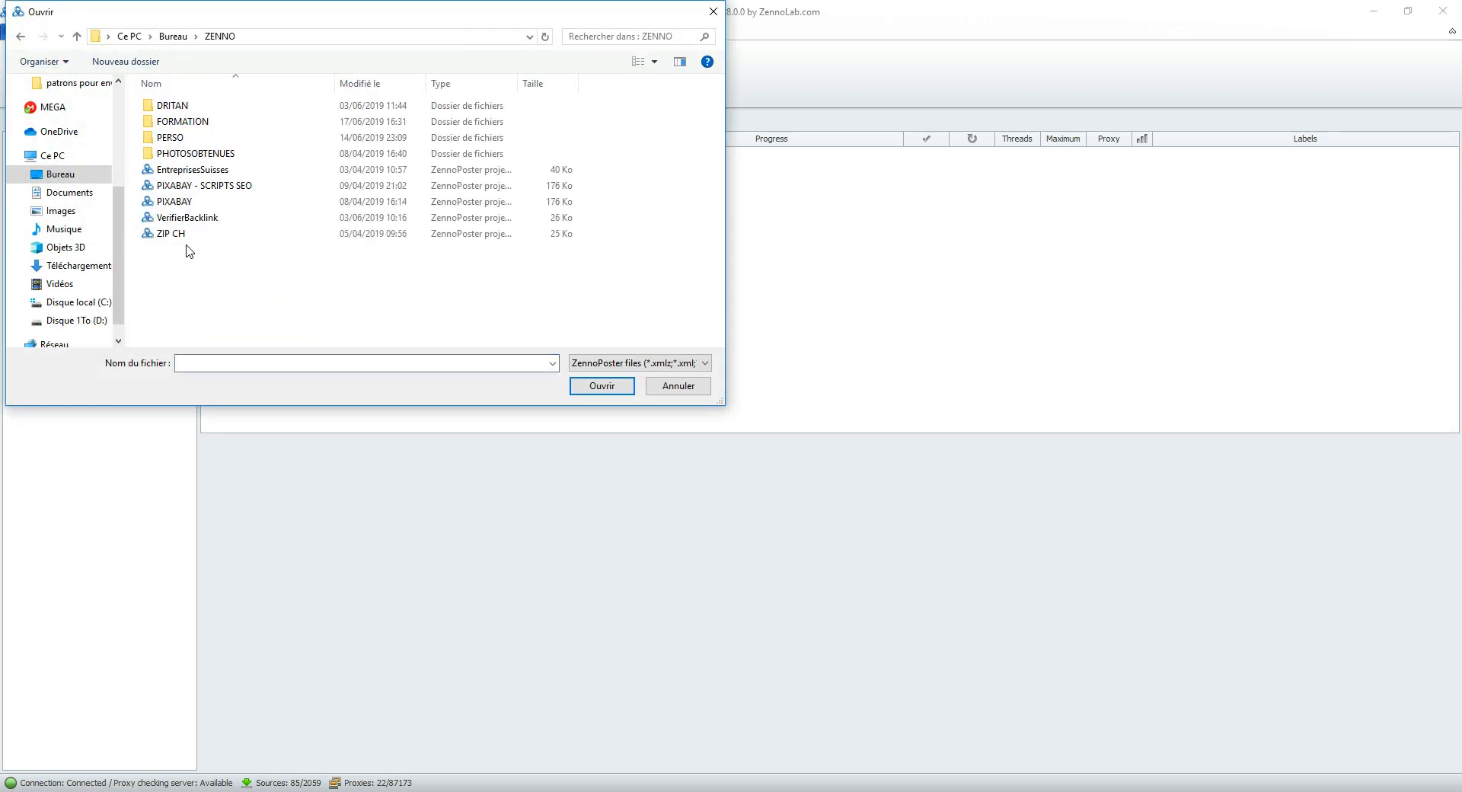
pyautogui.doubleClick(172, 122)
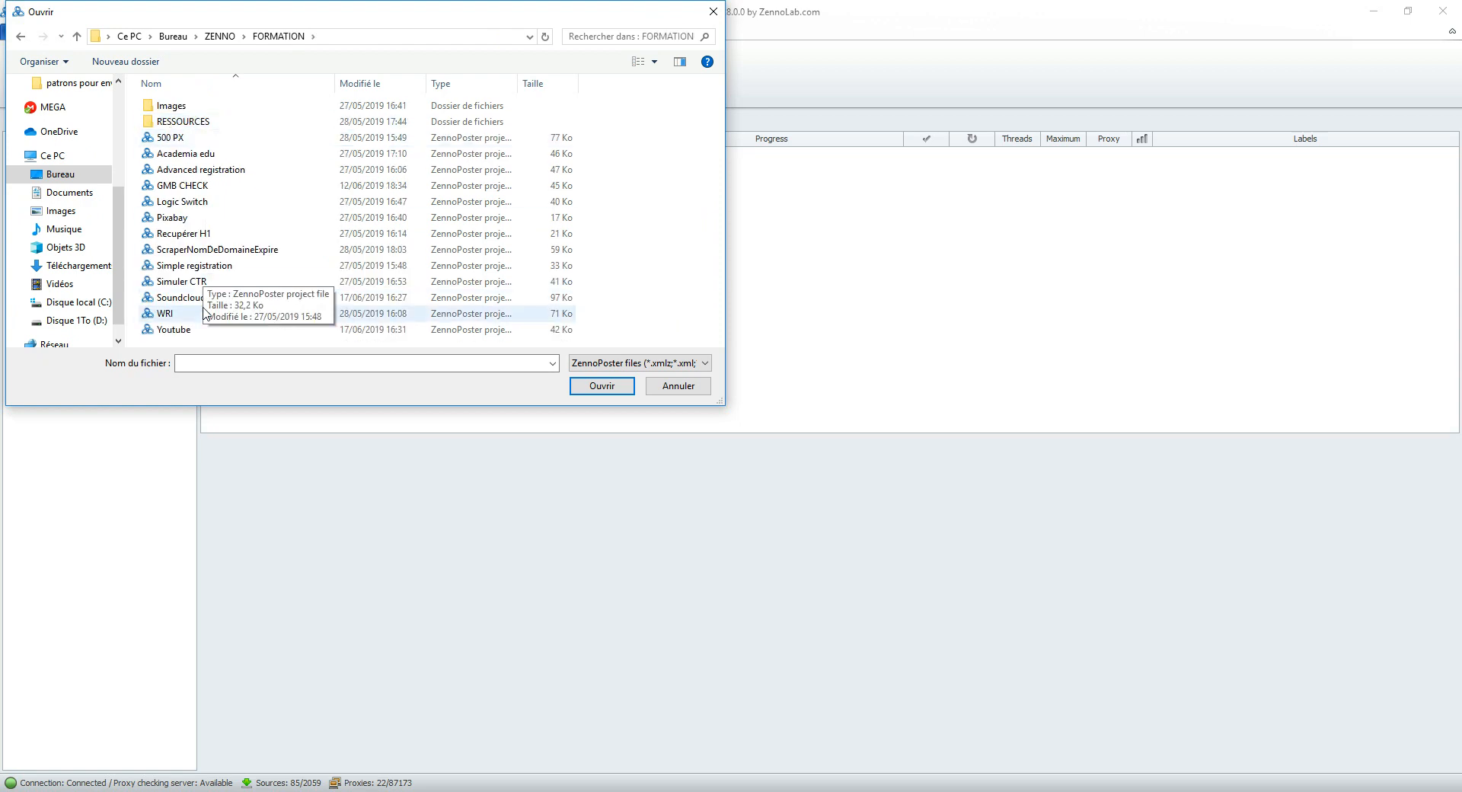
pyautogui.doubleClick(198, 330)
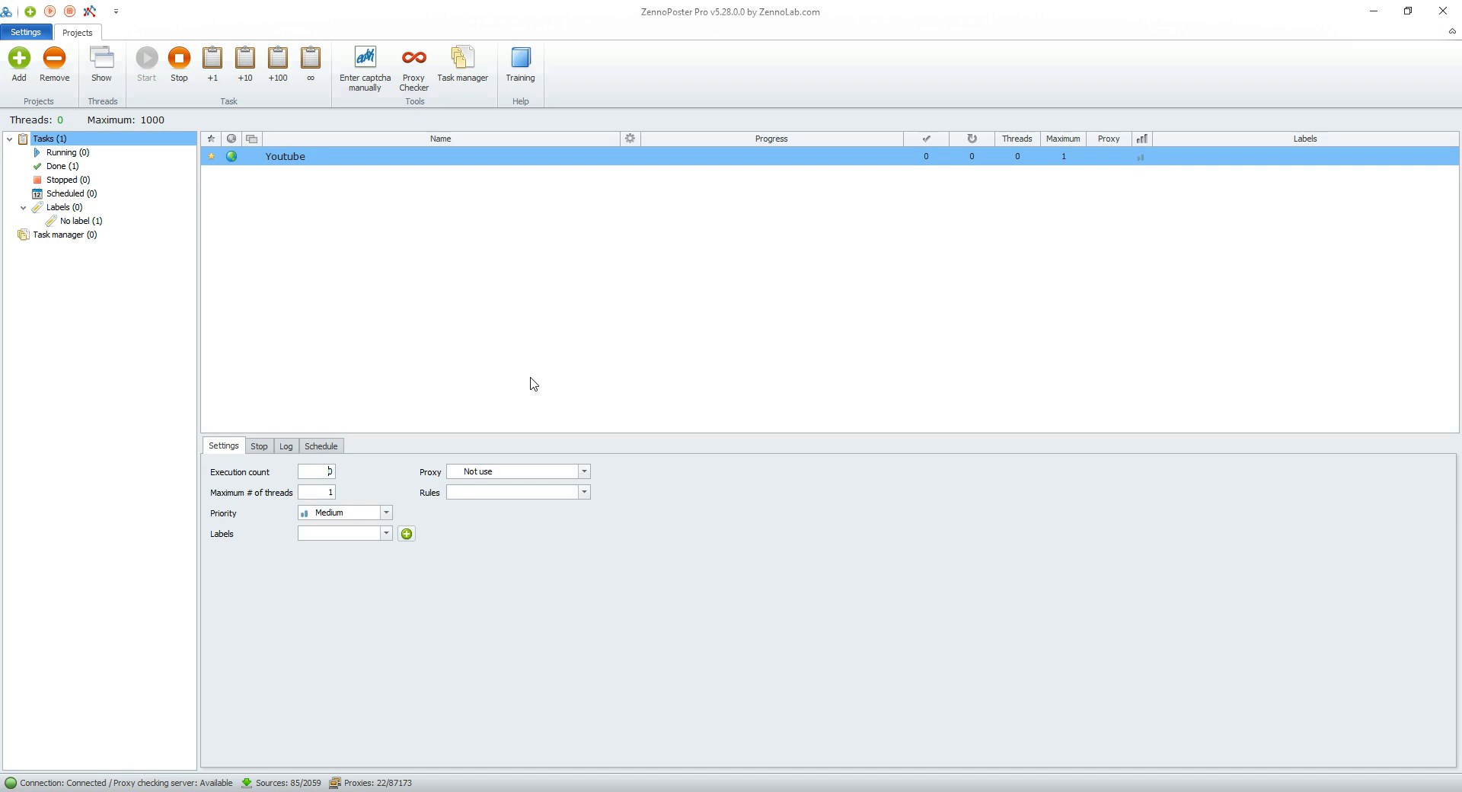
# Step: Enter the execution count for the Youtube task and set its proxy option to Use
pyautogui.write('0')
pyautogui.click(583, 471)
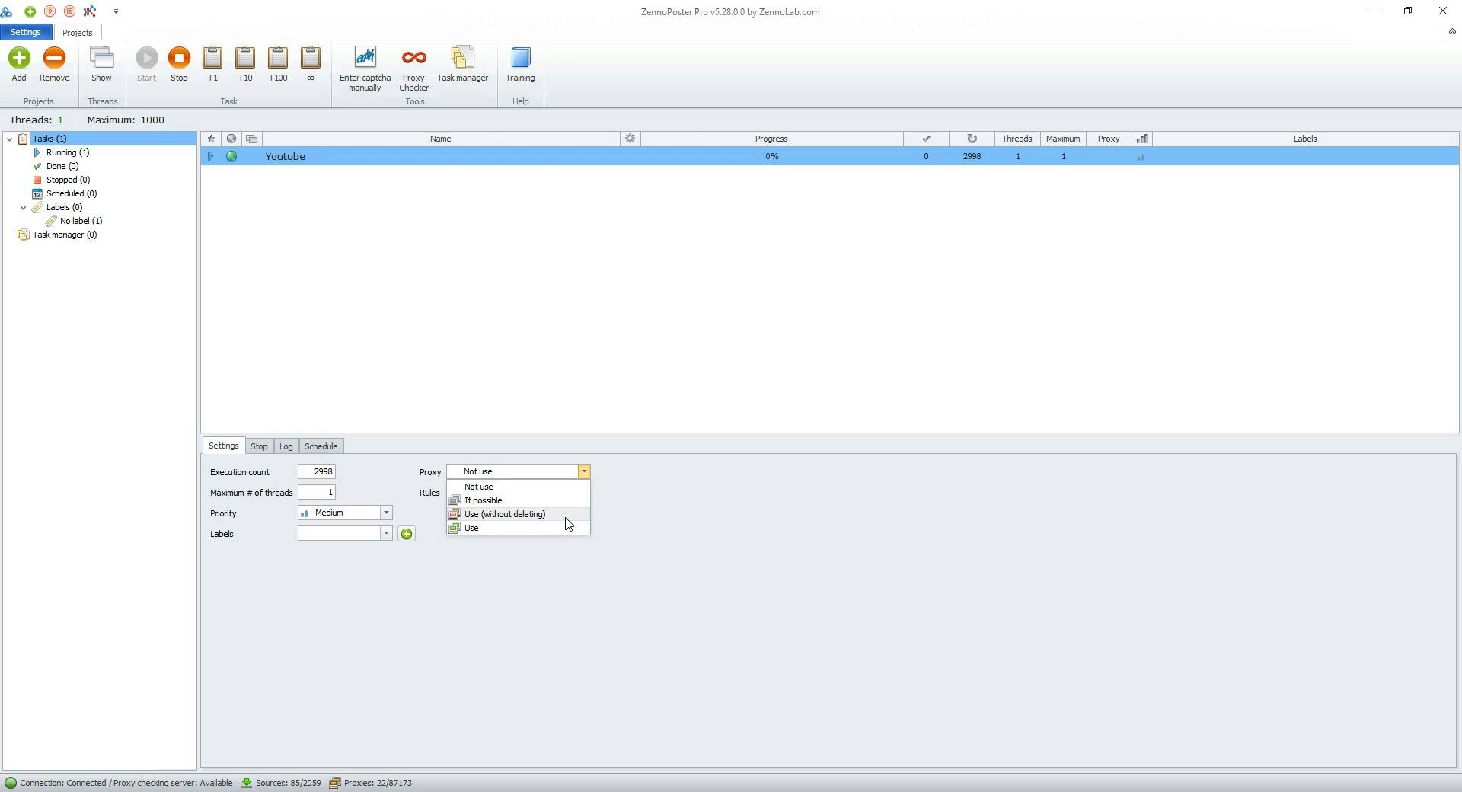
pyautogui.click(491, 528)
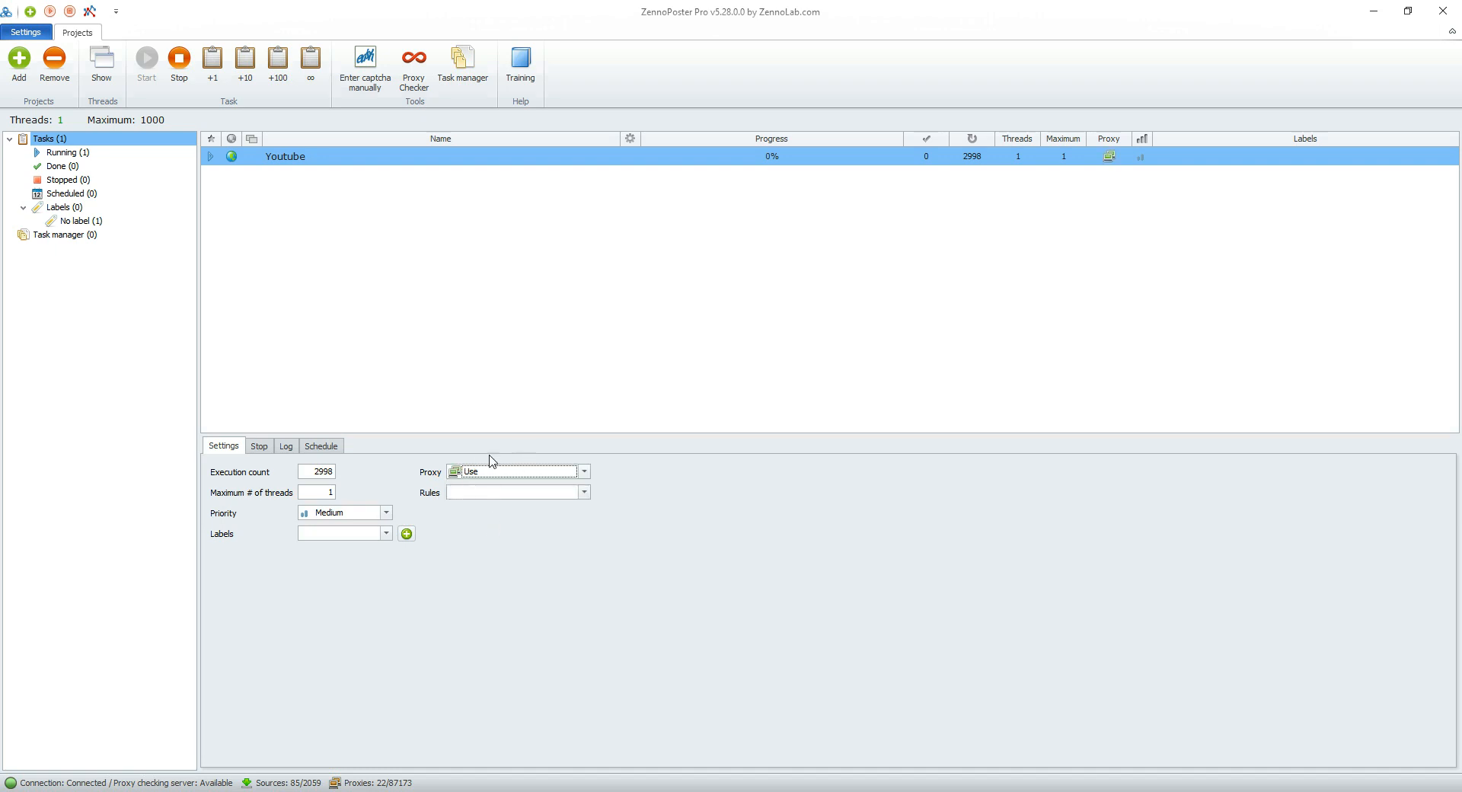
# Step: Apply the proxy rules Anonymous, Anonymous (HTTPS), Elite and Elite (HTTPS) to the Youtube task
pyautogui.click(579, 492)
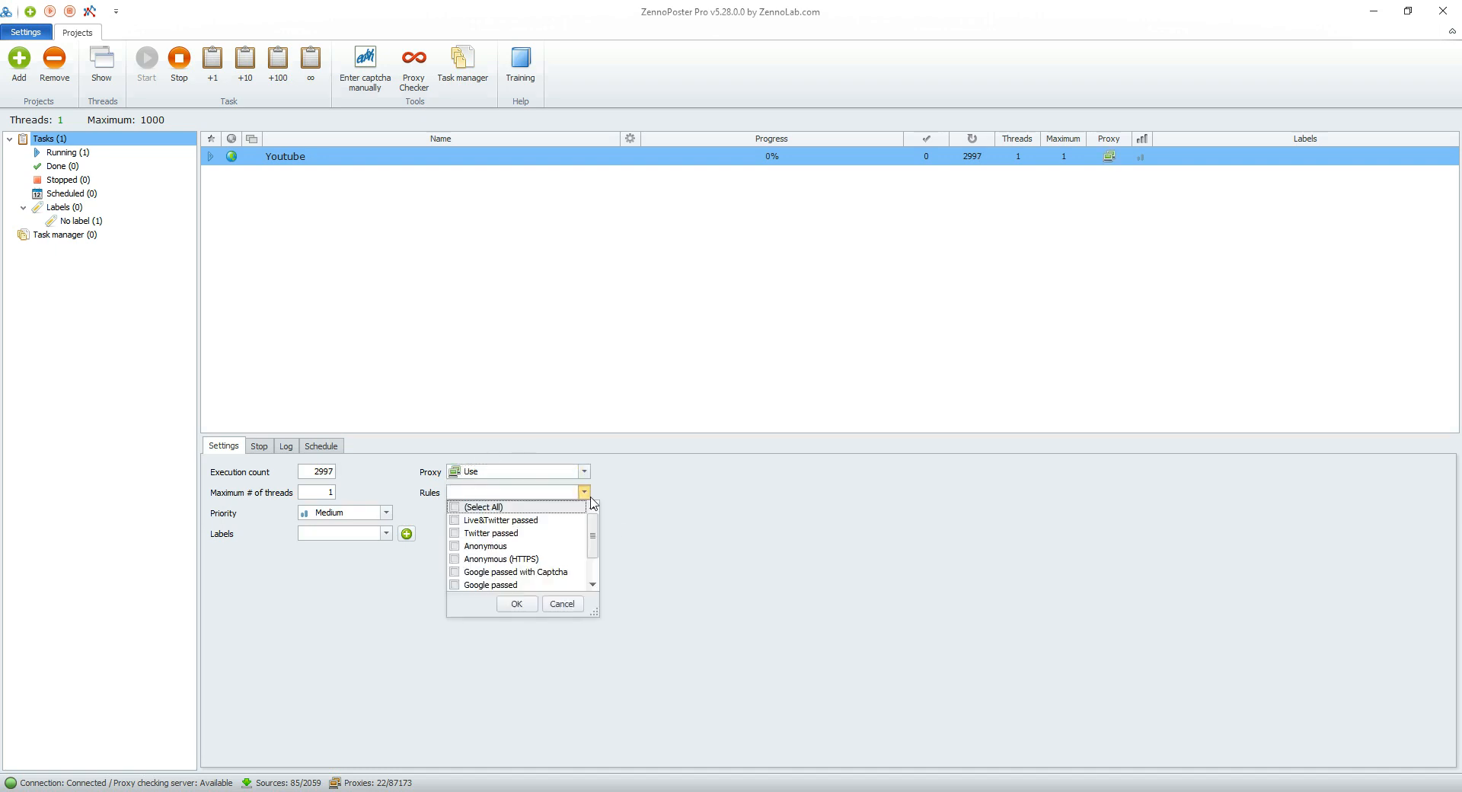
pyautogui.moveTo(596, 538); pyautogui.dragTo(595, 576)
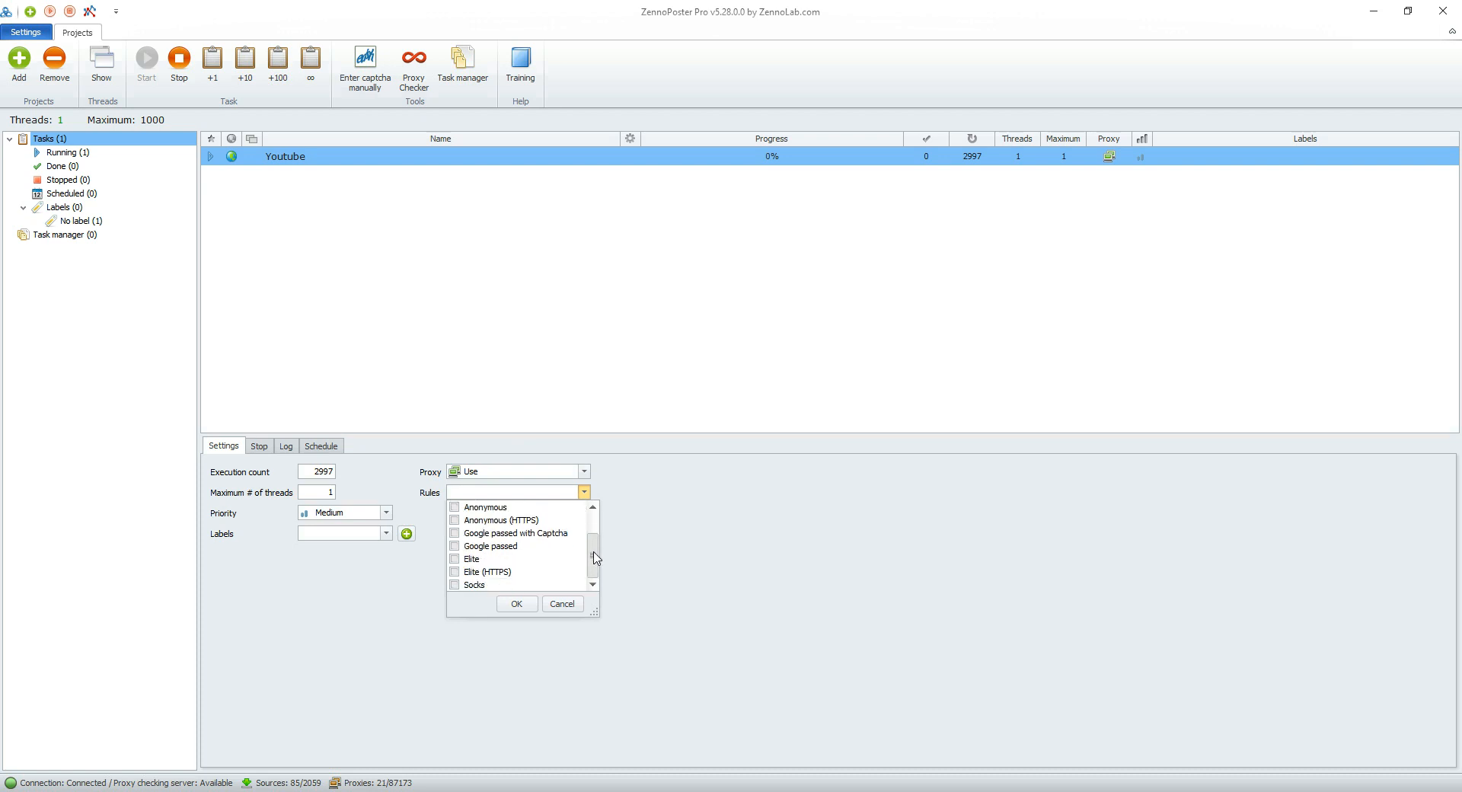
pyautogui.click(481, 508)
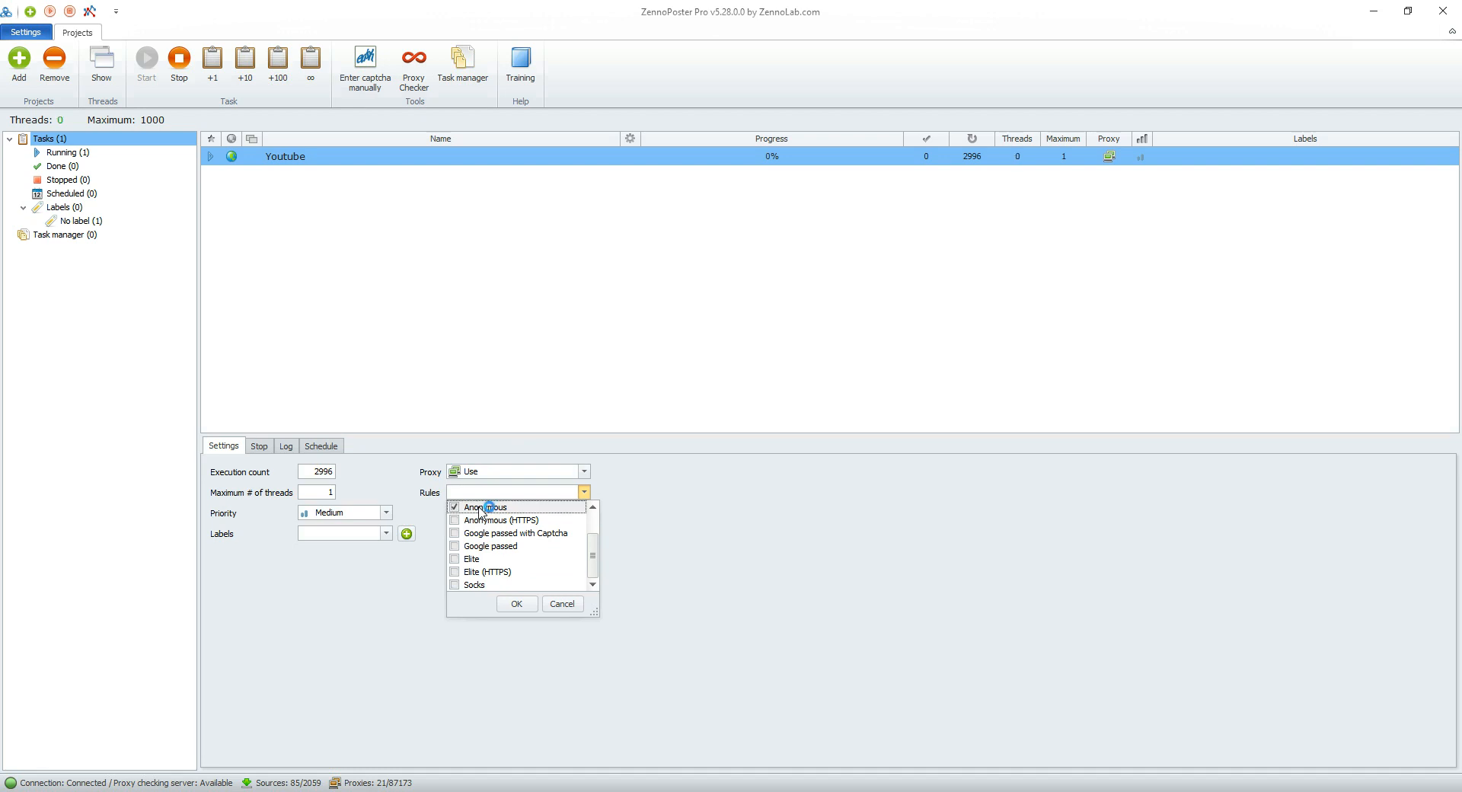
pyautogui.click(519, 521)
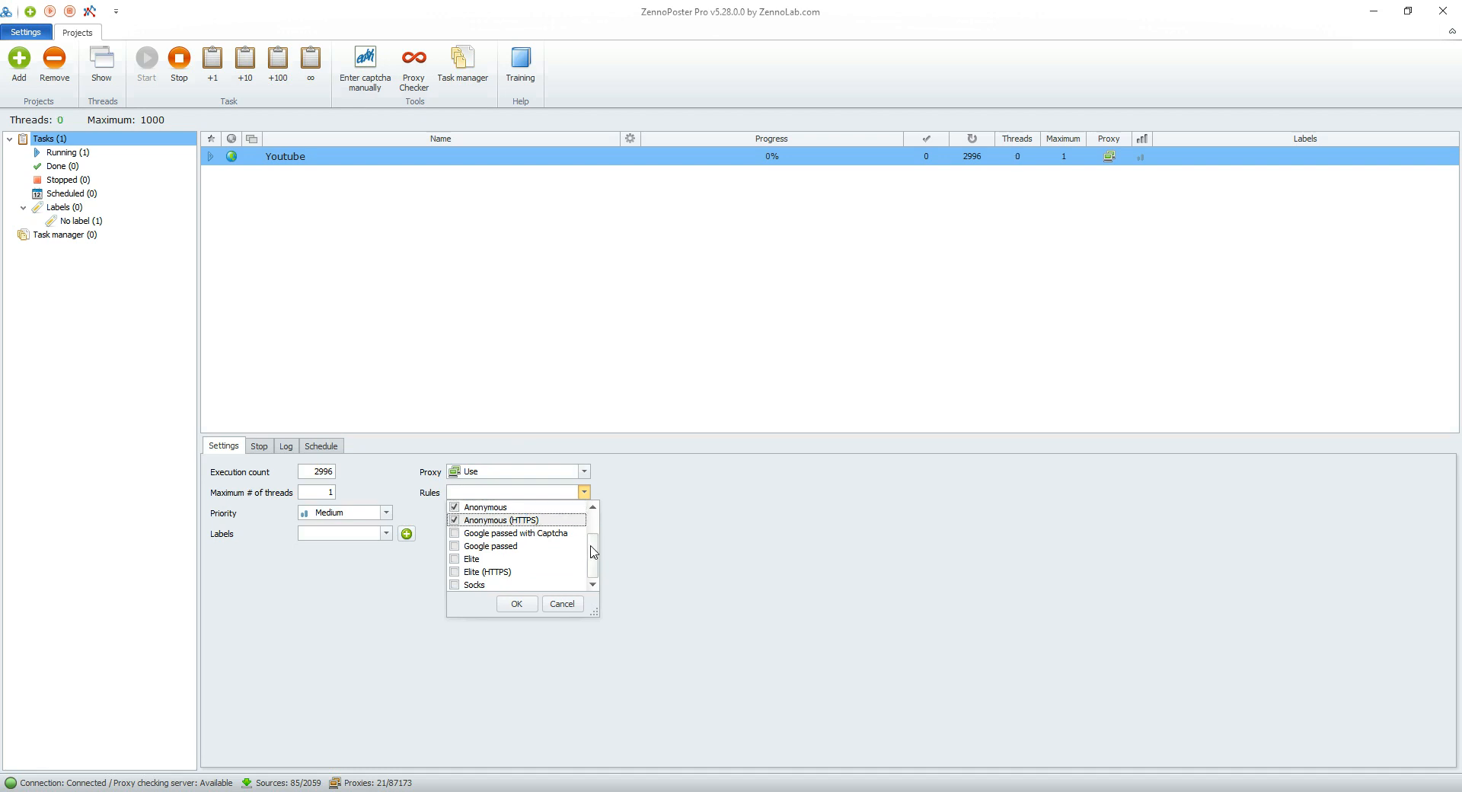
pyautogui.click(473, 560)
pyautogui.click(487, 572)
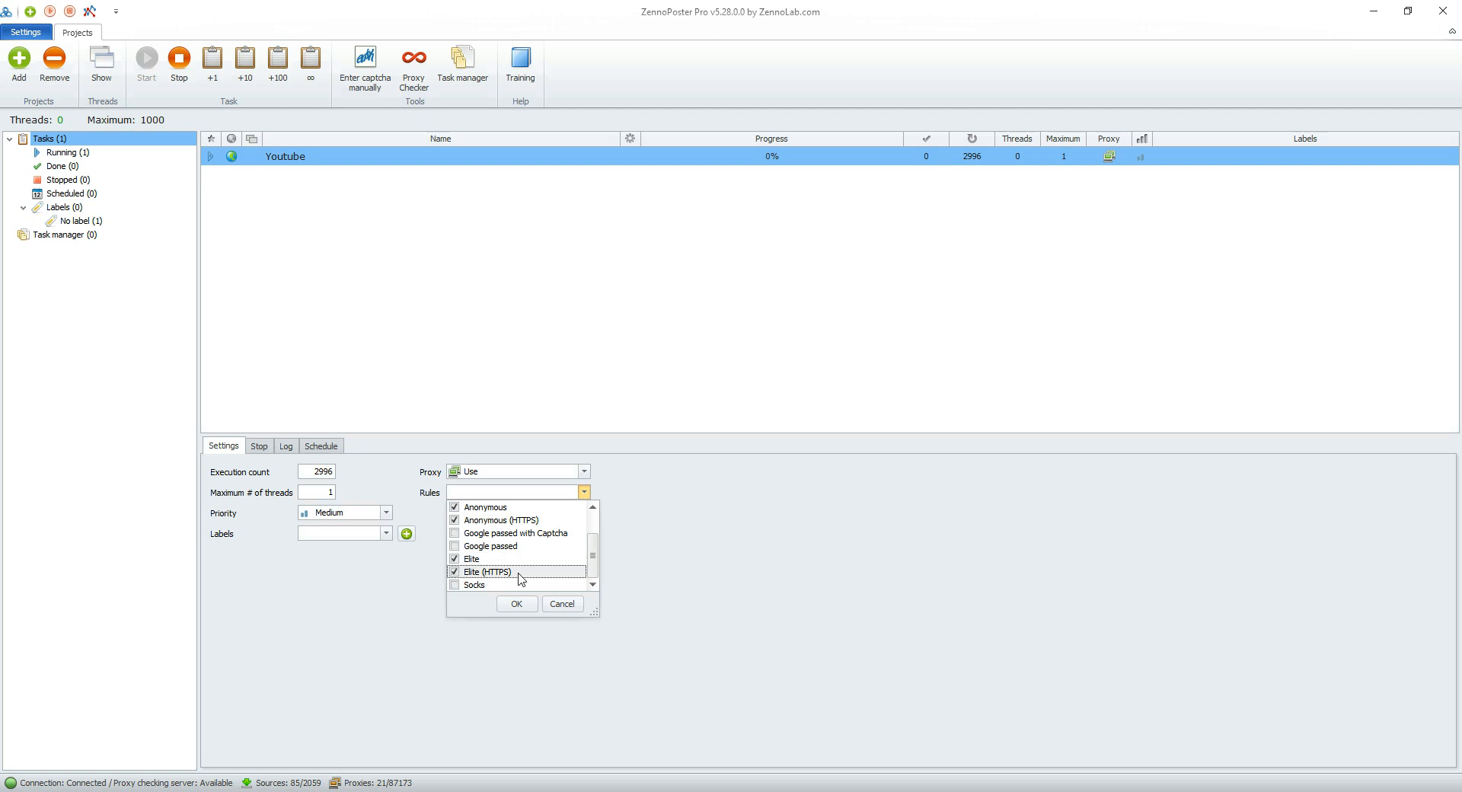
pyautogui.scroll(1, 521, 570)
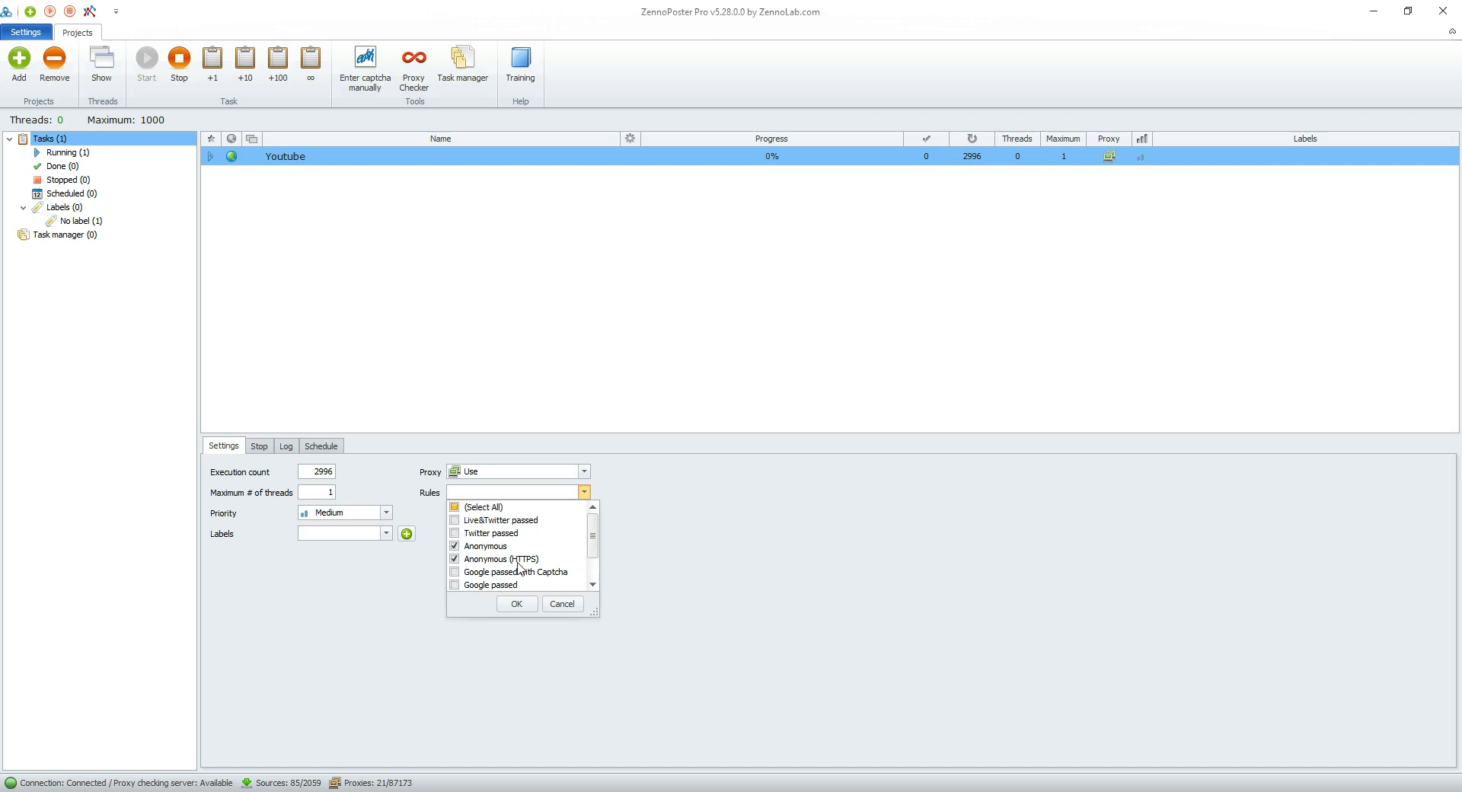
pyautogui.click(516, 604)
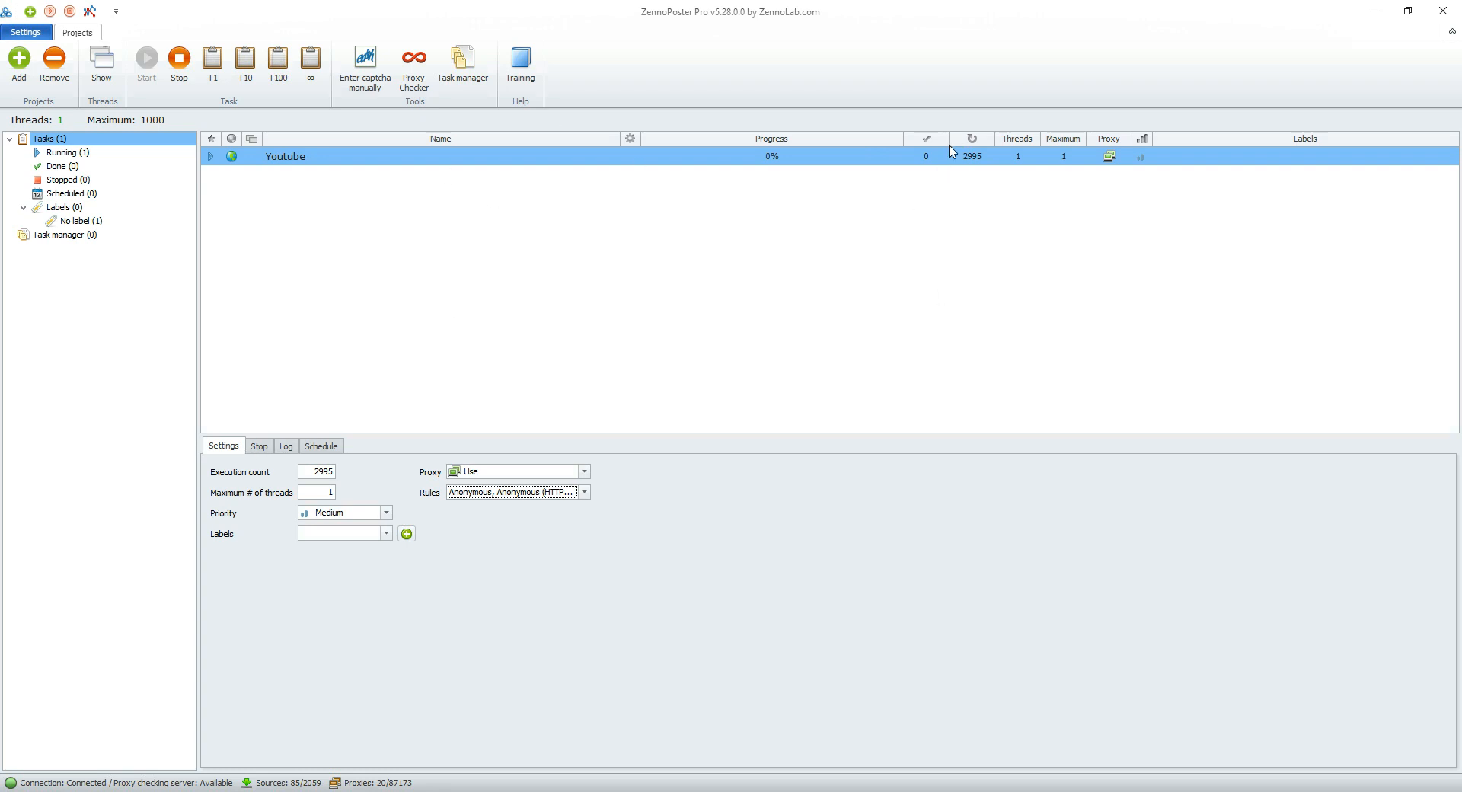
# Step: Show the stop conditions of the Youtube task and stop its execution
pyautogui.click(259, 447)
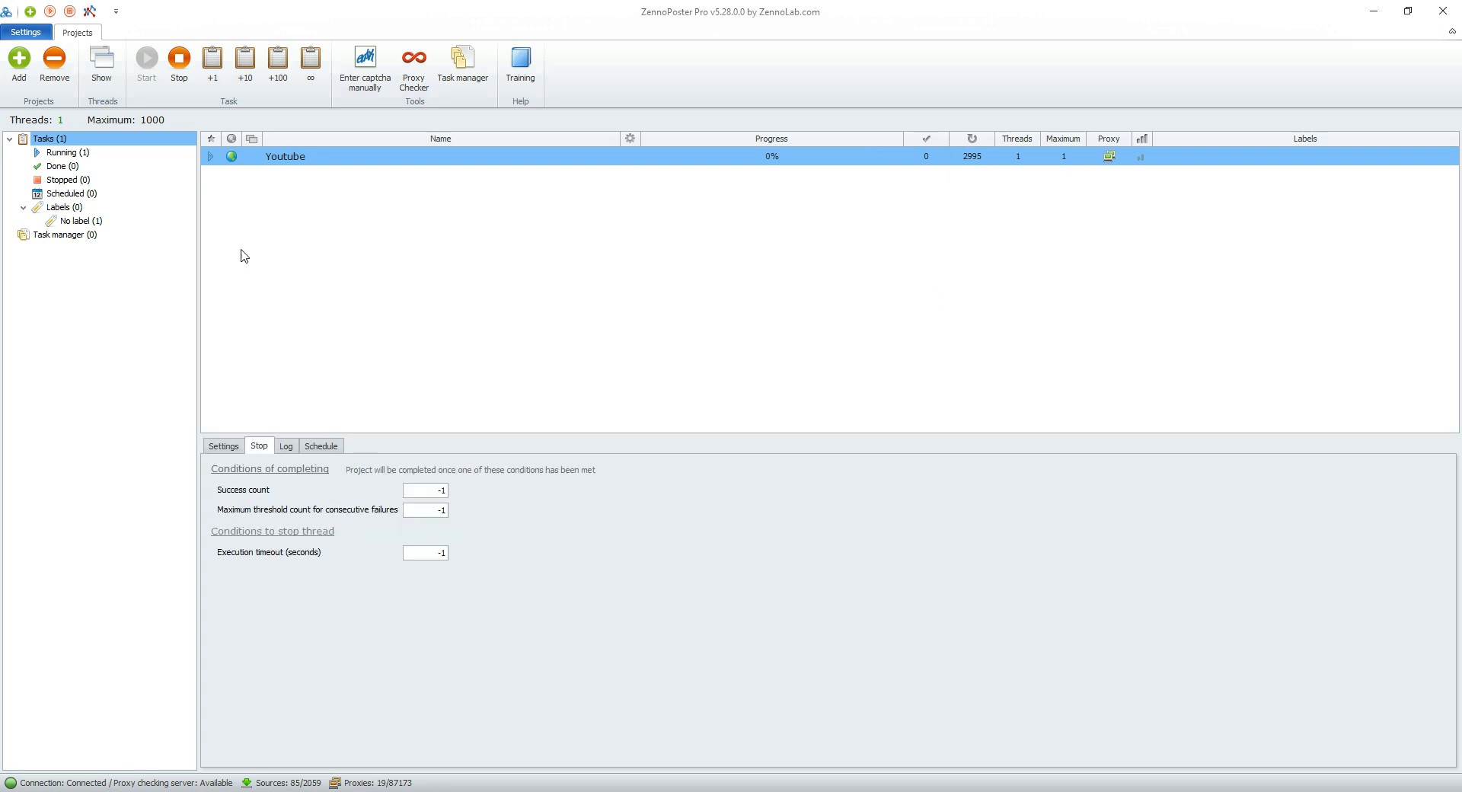
pyautogui.click(185, 54)
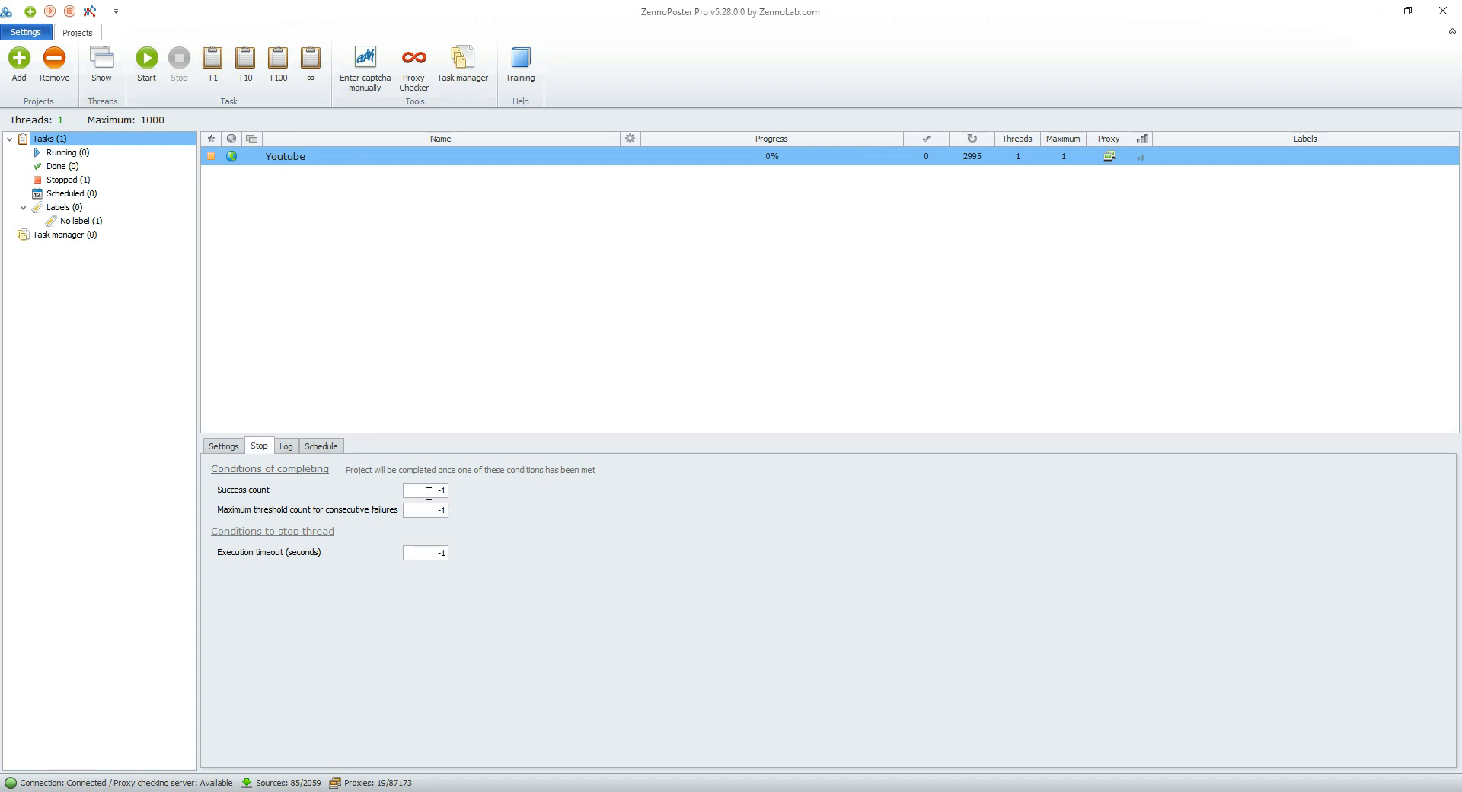
# Step: Review the Youtube task's execution settings and stop conditions, including its log and scheduler options
pyautogui.click(221, 447)
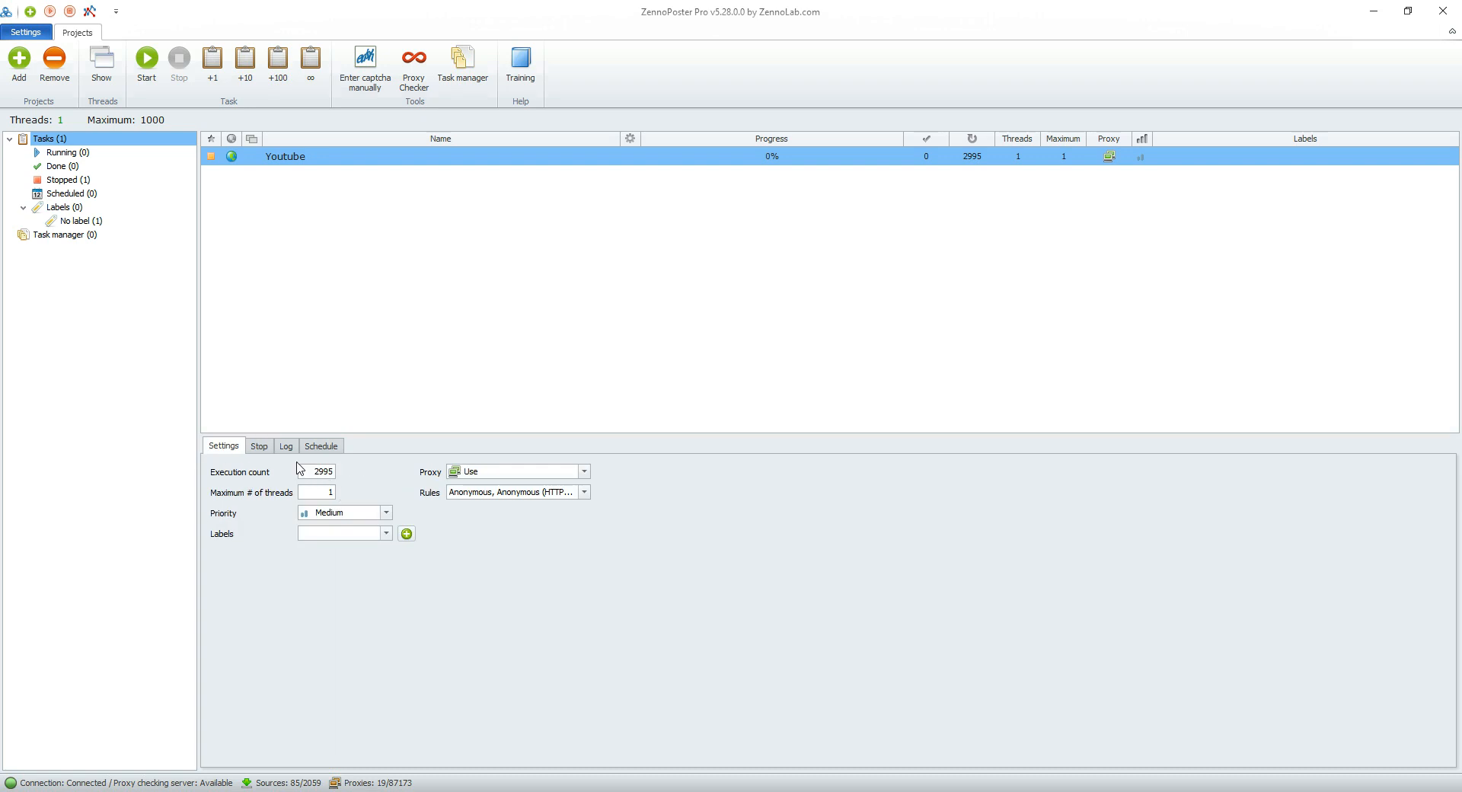
pyautogui.click(259, 446)
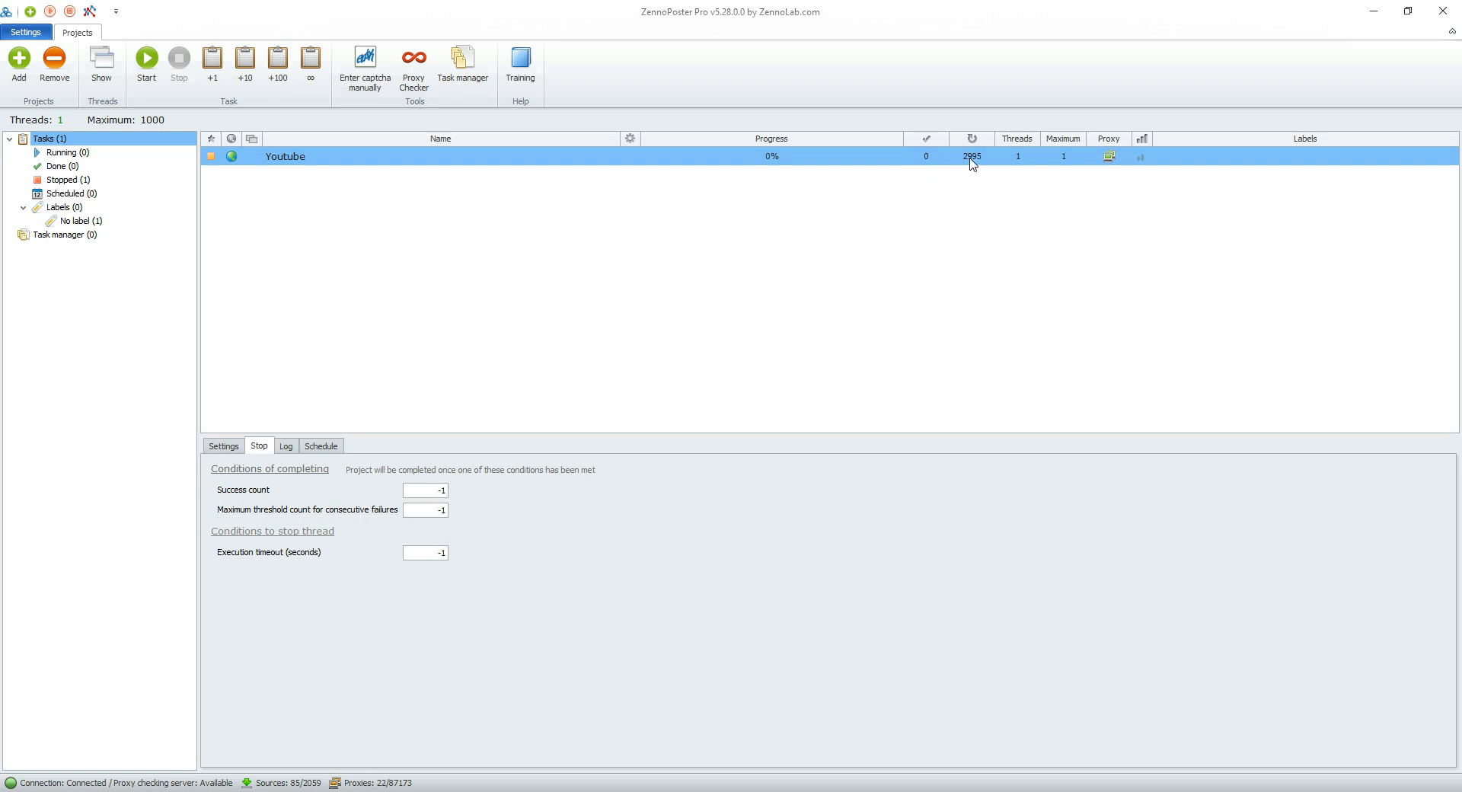
pyautogui.click(224, 446)
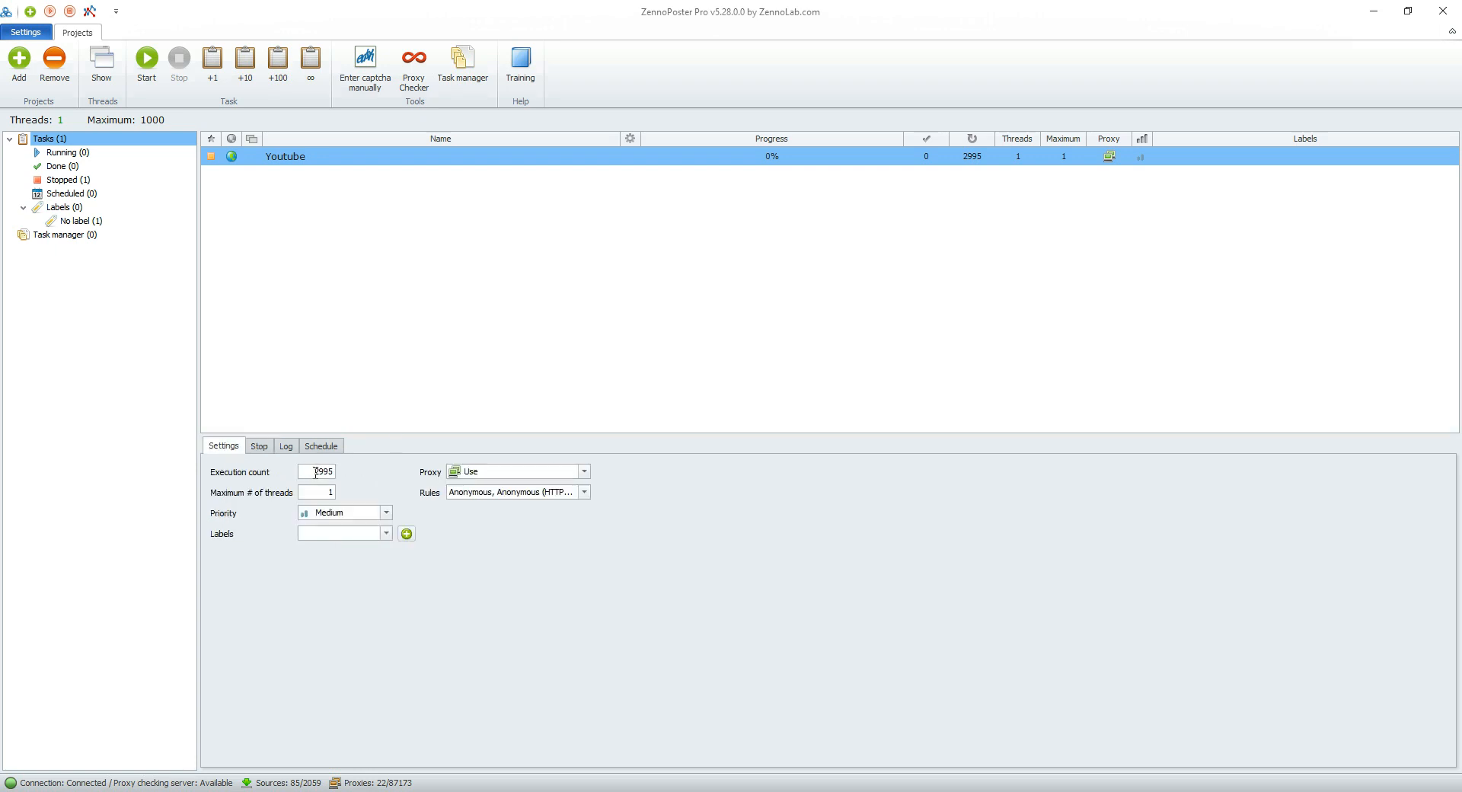
pyautogui.click(259, 446)
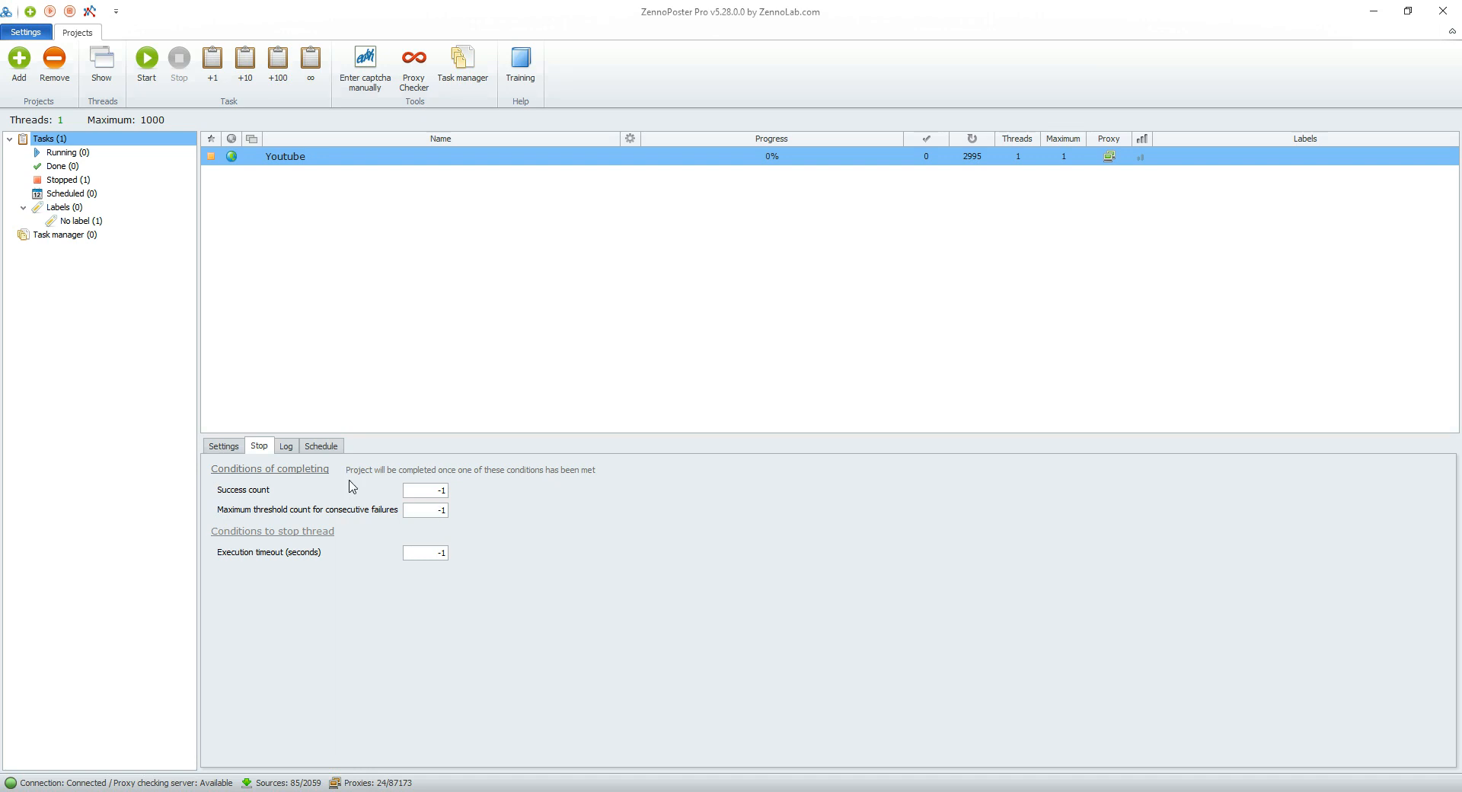
pyautogui.click(288, 446)
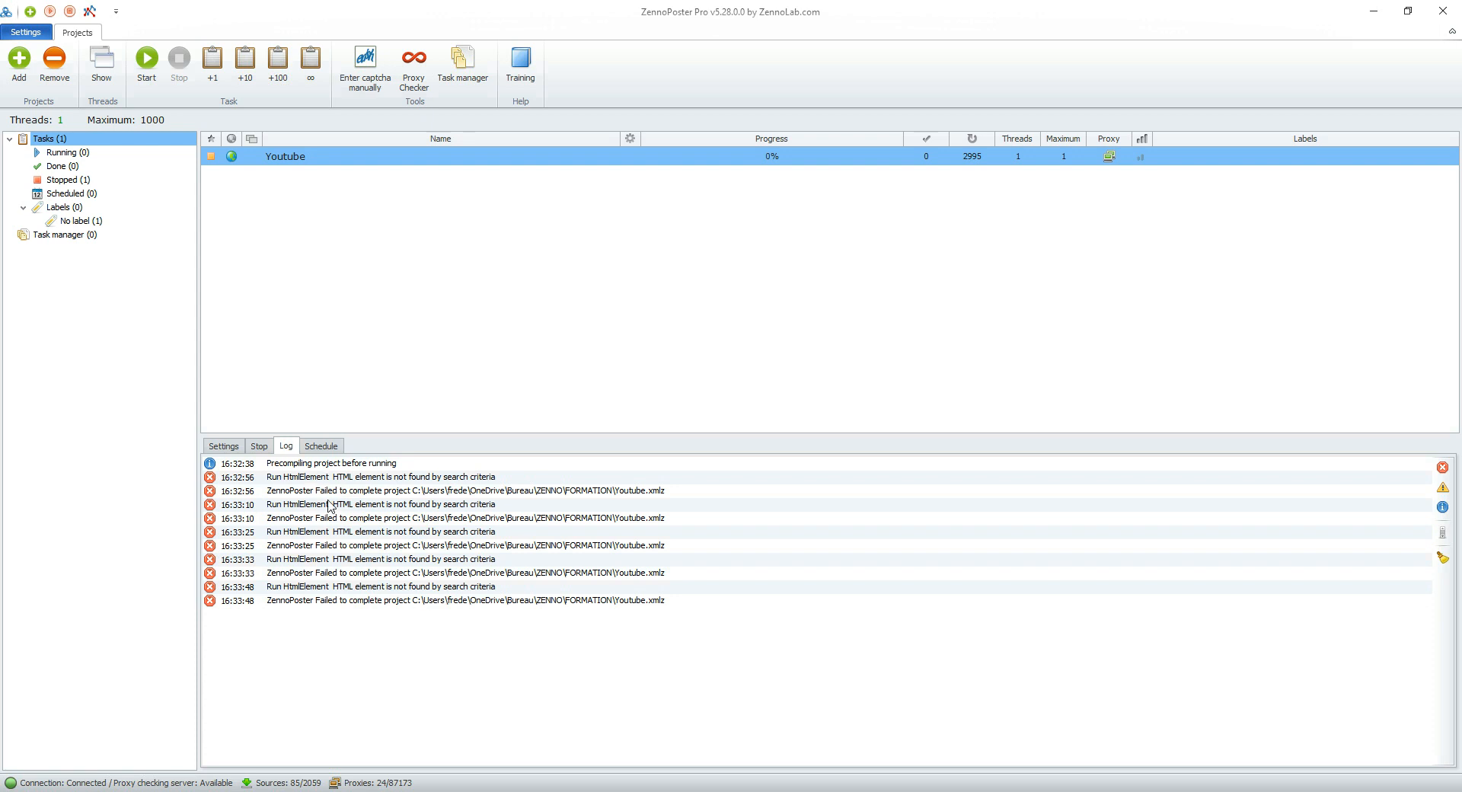
pyautogui.click(326, 452)
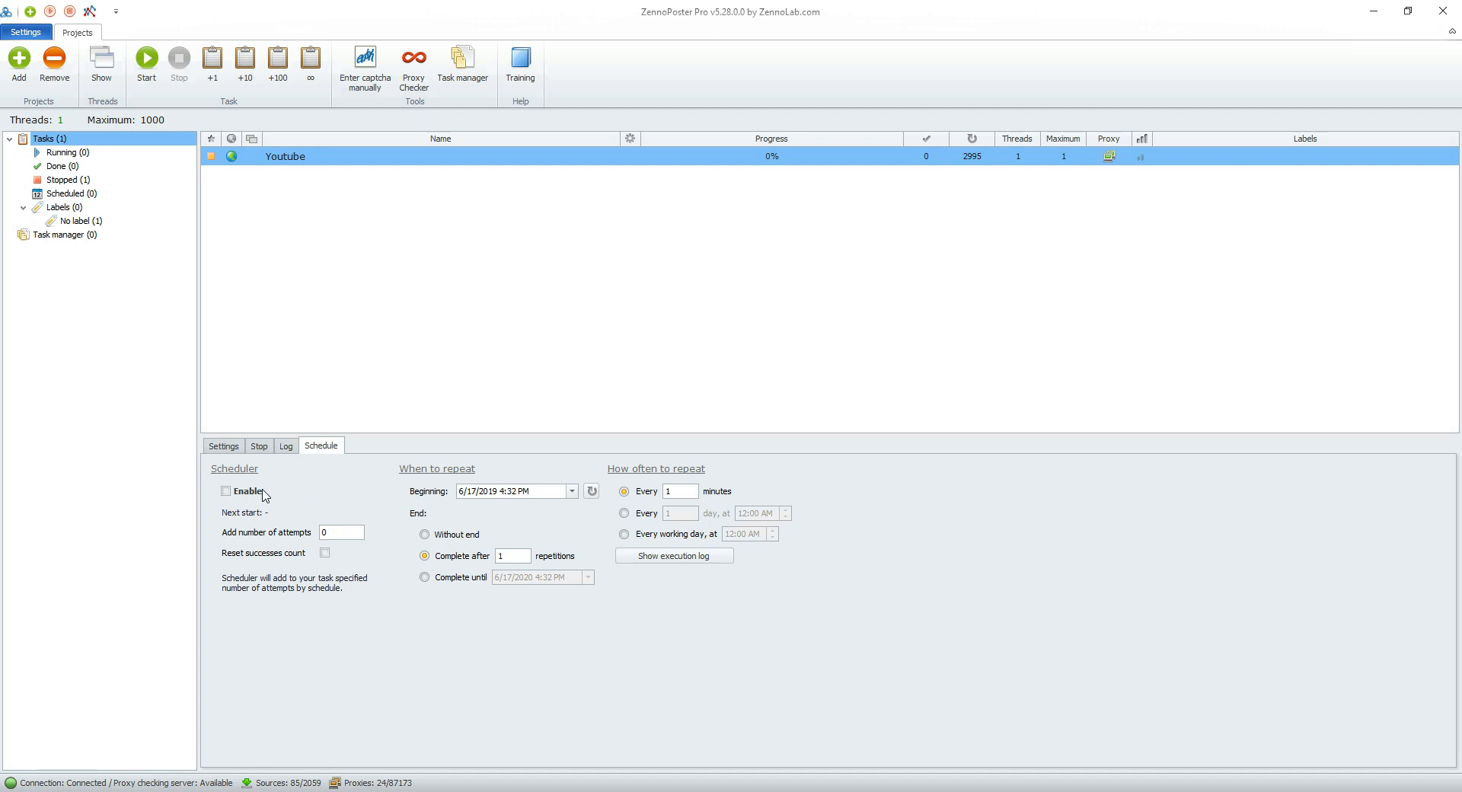